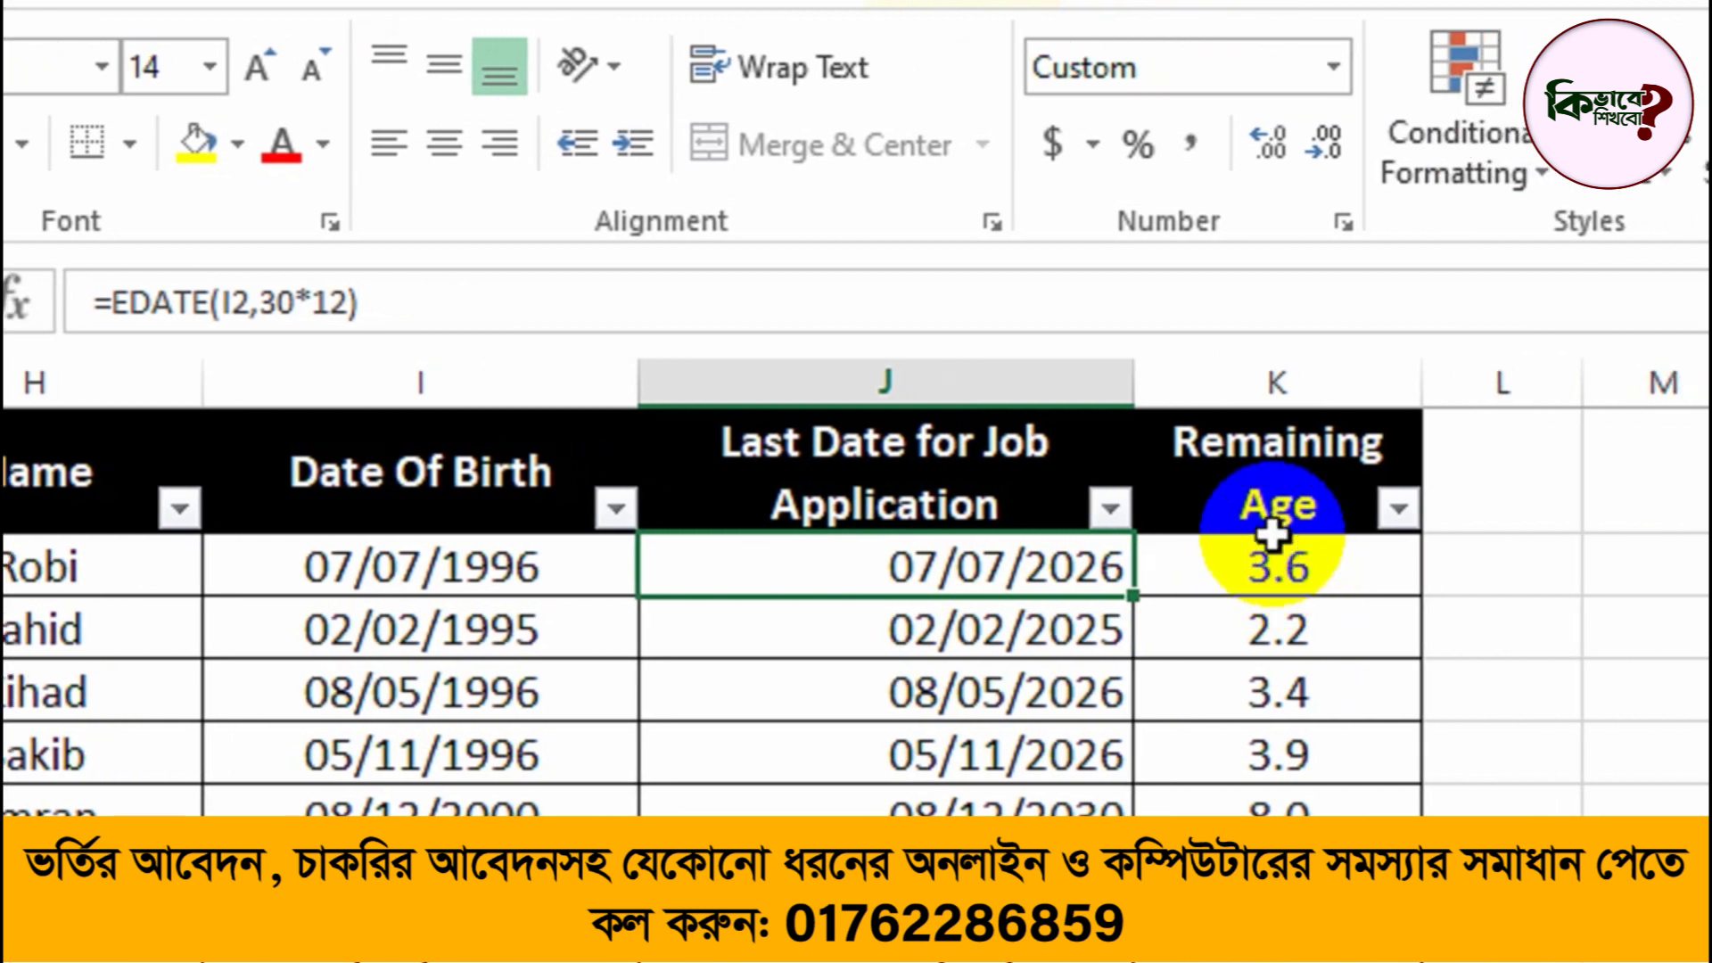
# Step: Clear all values under Last Date for Job Application and Remaining Age, cells J2:K16, keeping the headers
pyautogui.click(1300, 565)
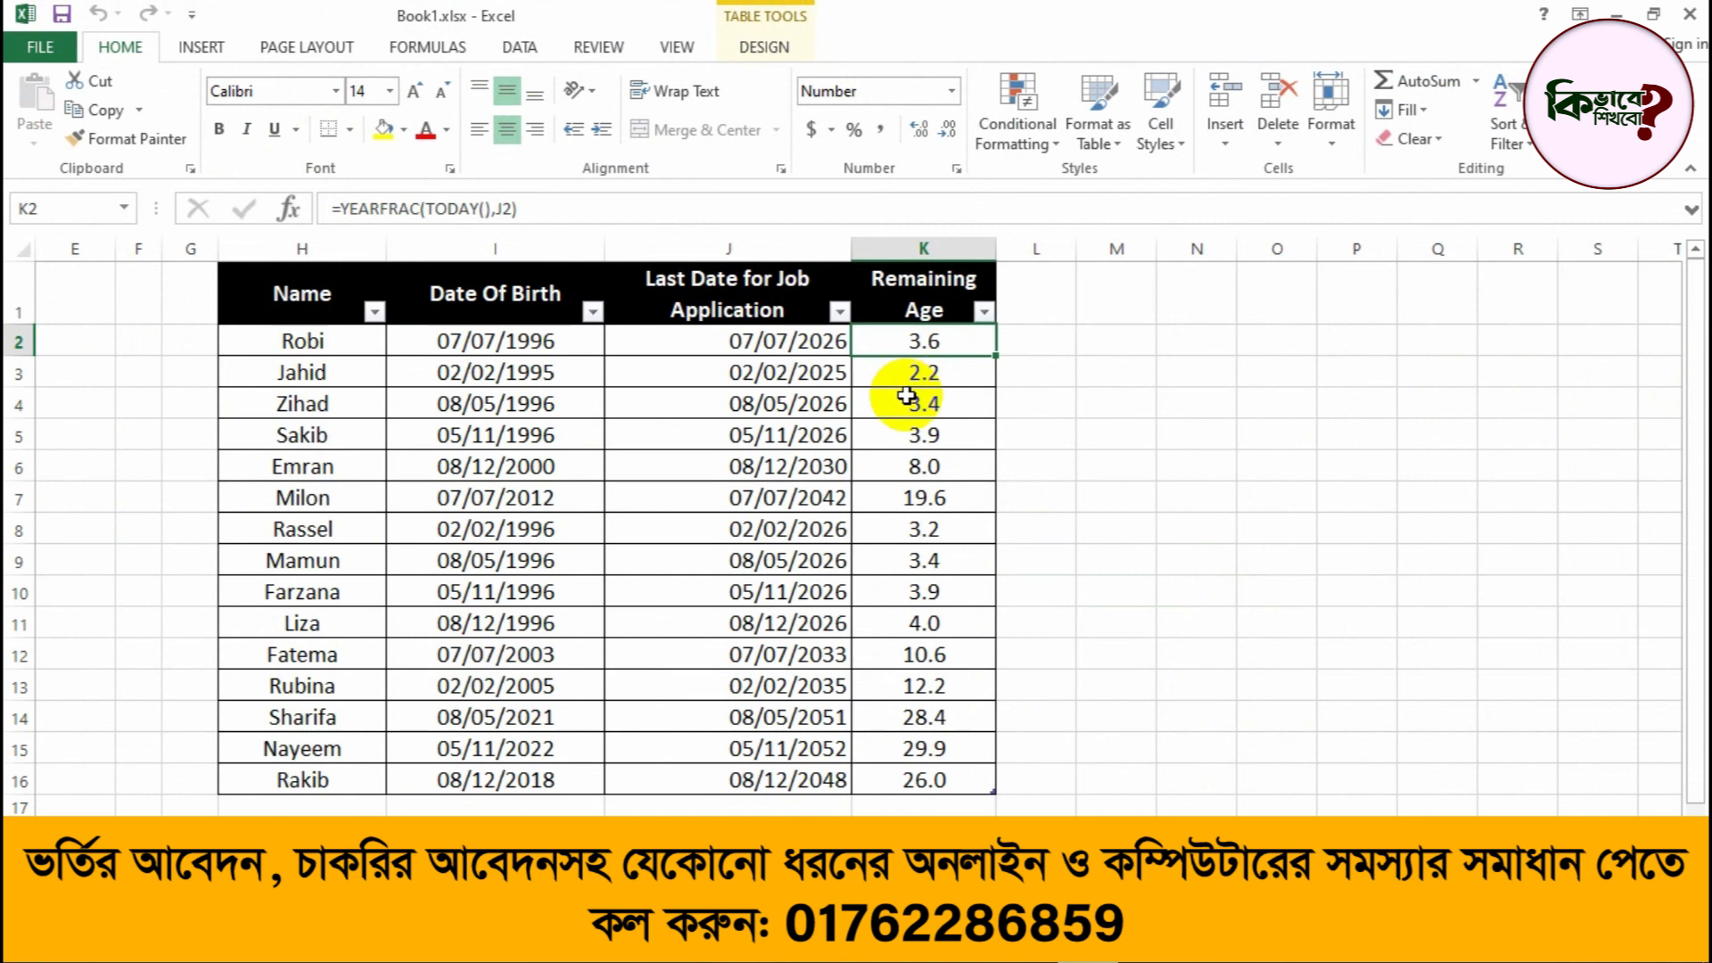
pyautogui.moveTo(853, 573); pyautogui.dragTo(1245, 962)
pyautogui.moveTo(922, 657); pyautogui.dragTo(918, 783)
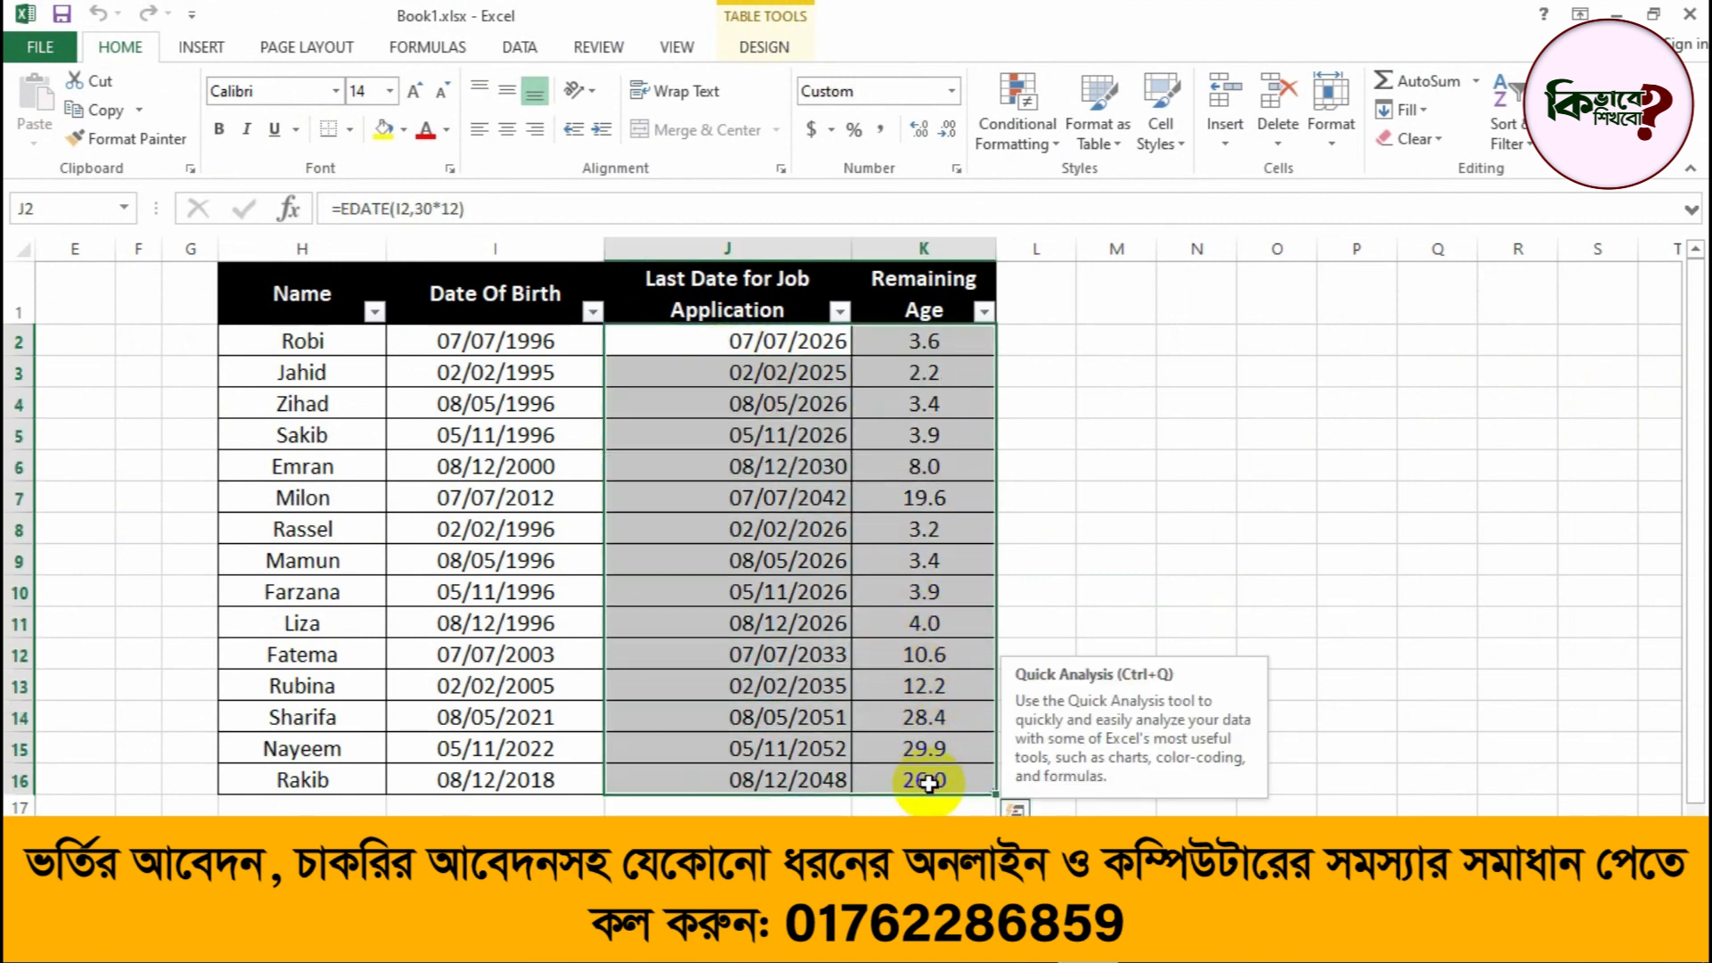
pyautogui.press('Delete')
pyautogui.click(748, 511)
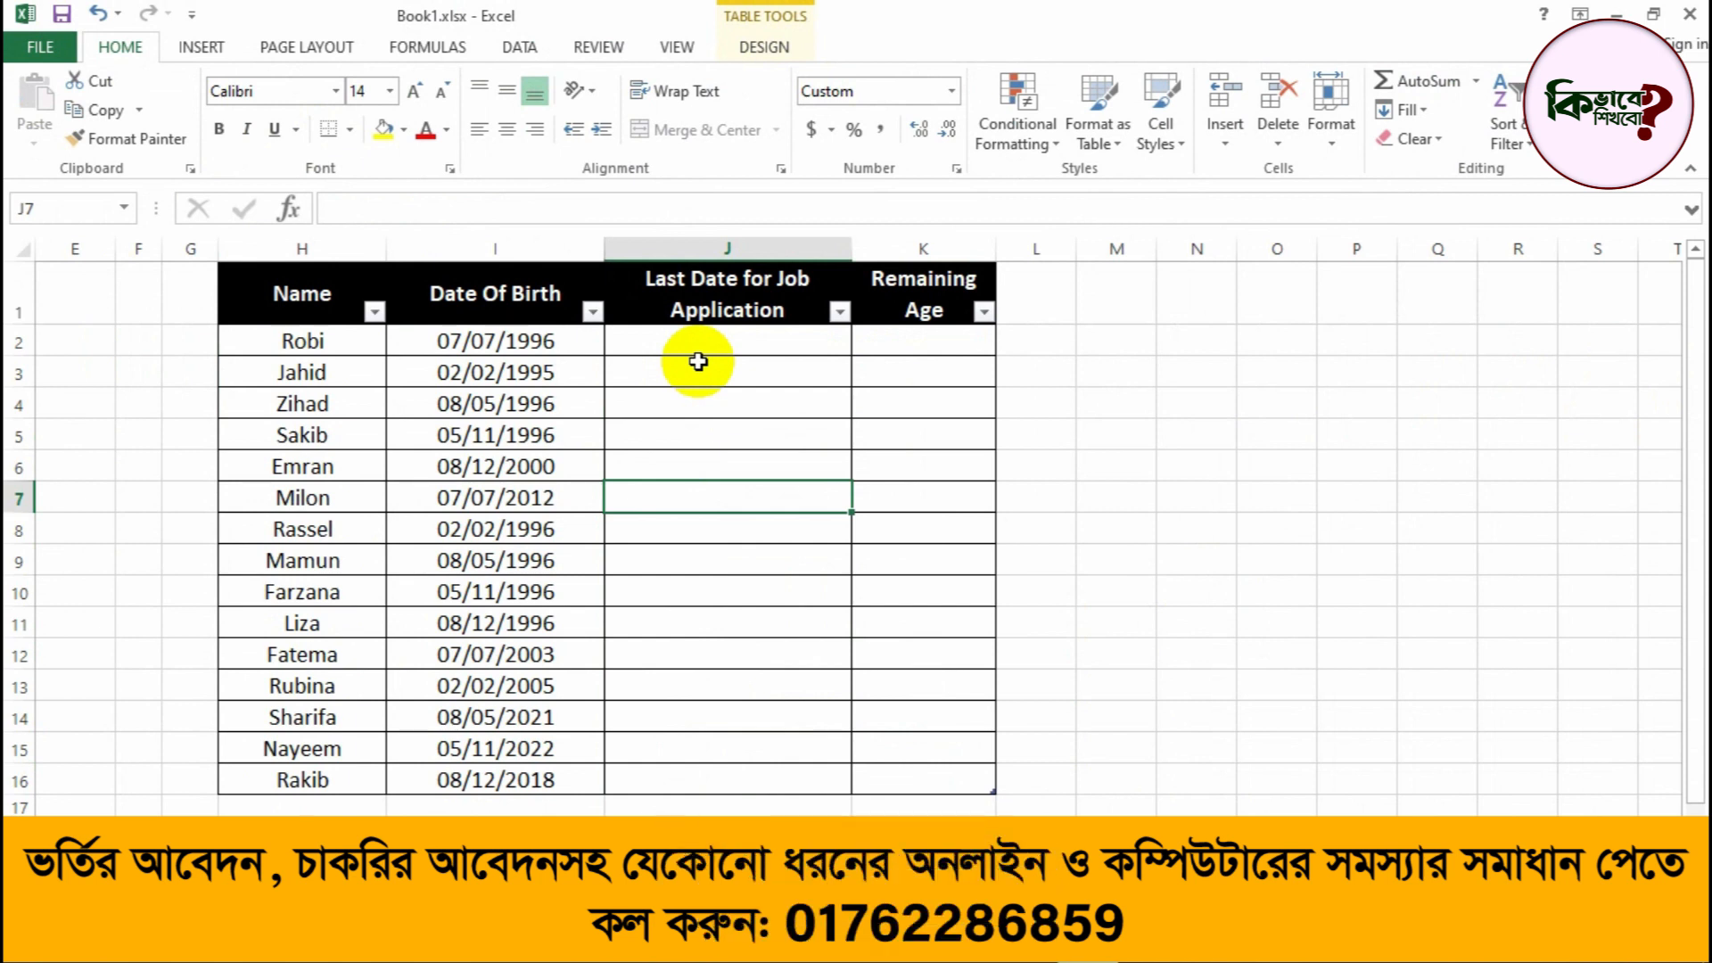
# Step: Enter the formula =EDATE(I2,30*12) in J2 to compute the last job application date 30 years after the date of birth
pyautogui.click(744, 346)
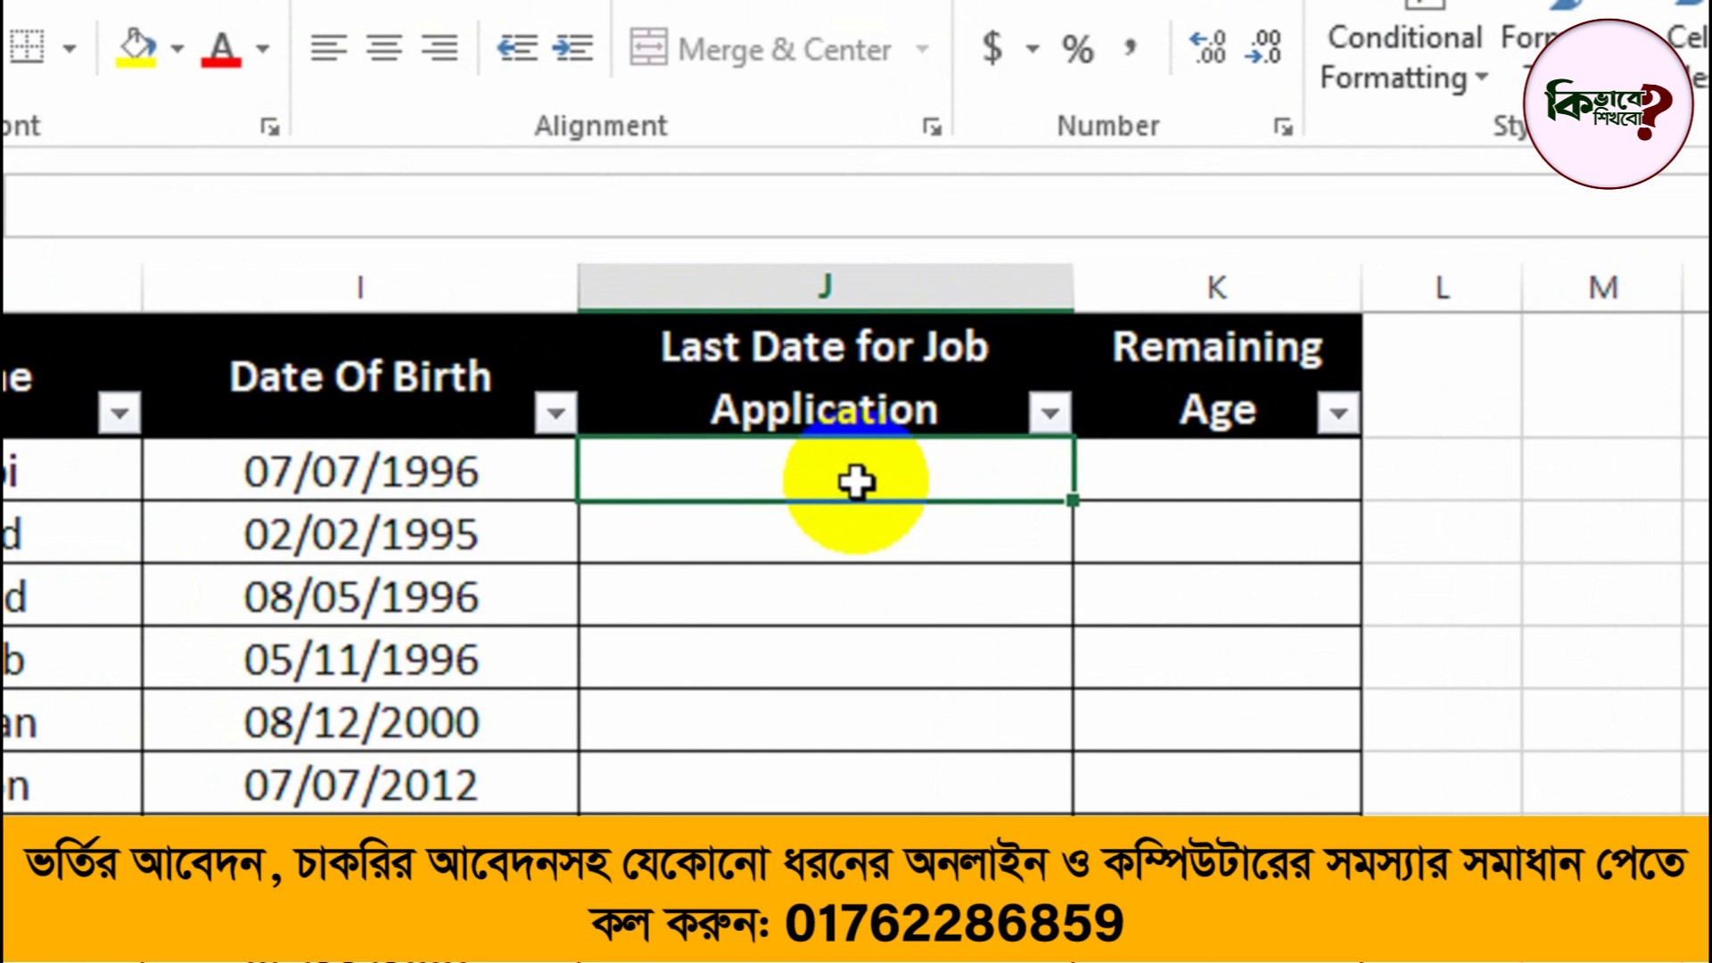
pyautogui.write('=')
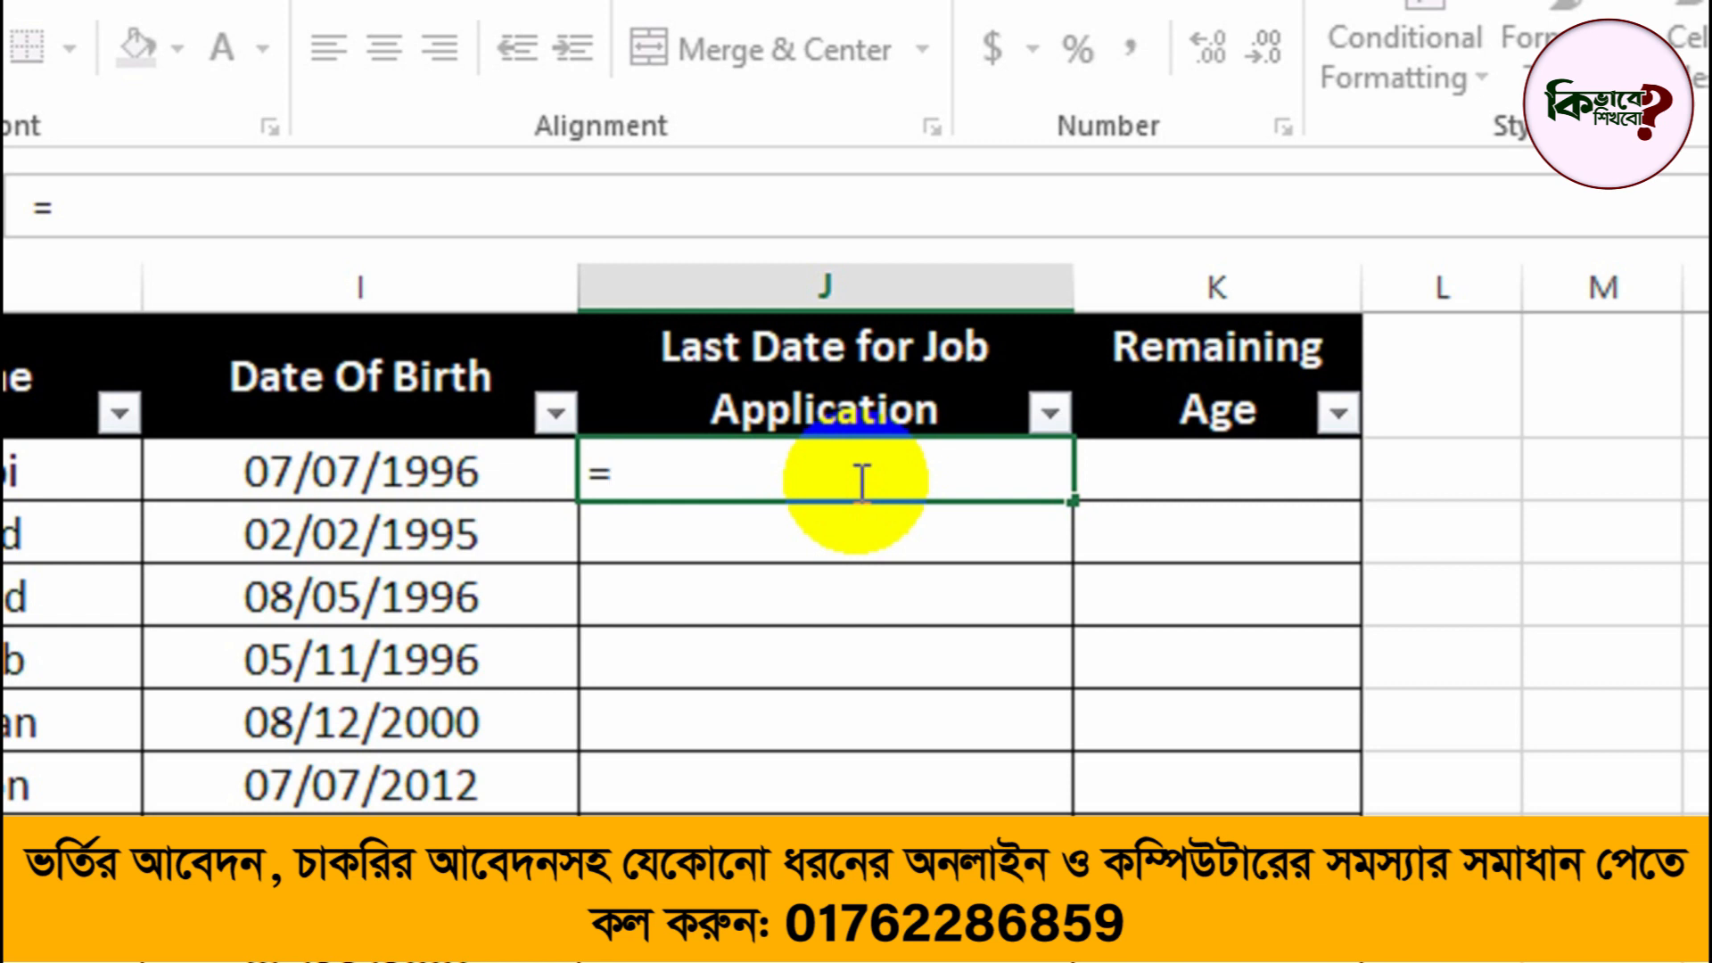
pyautogui.write('eda')
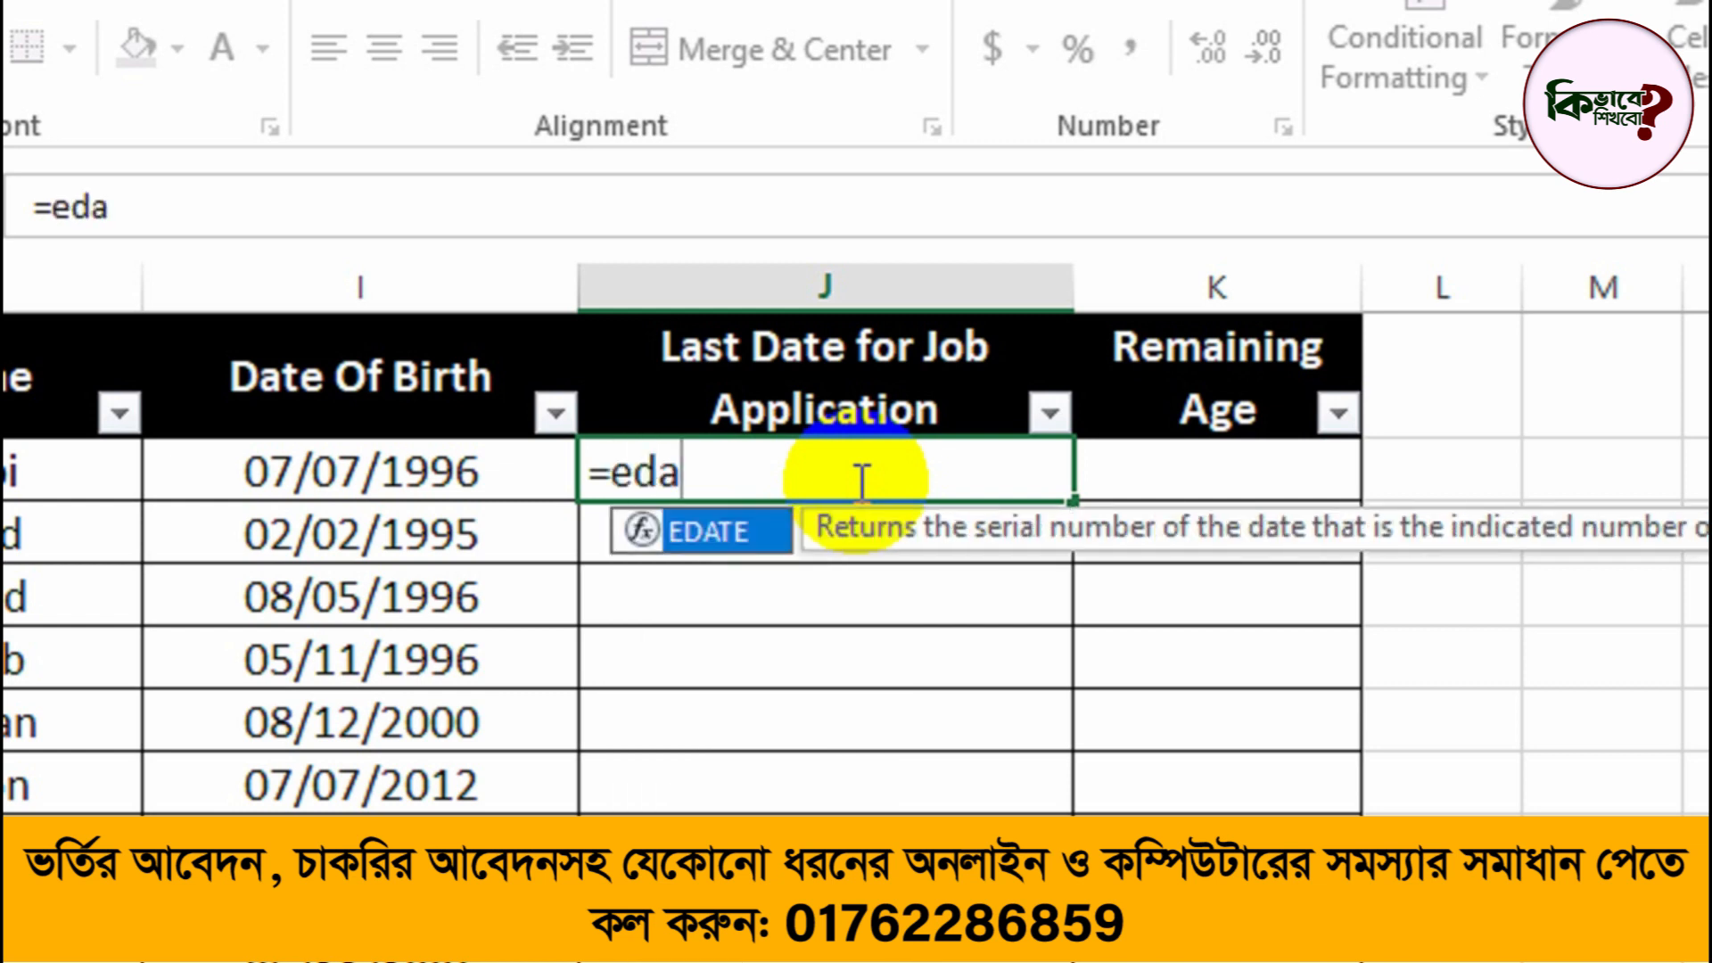
pyautogui.press('Tab')
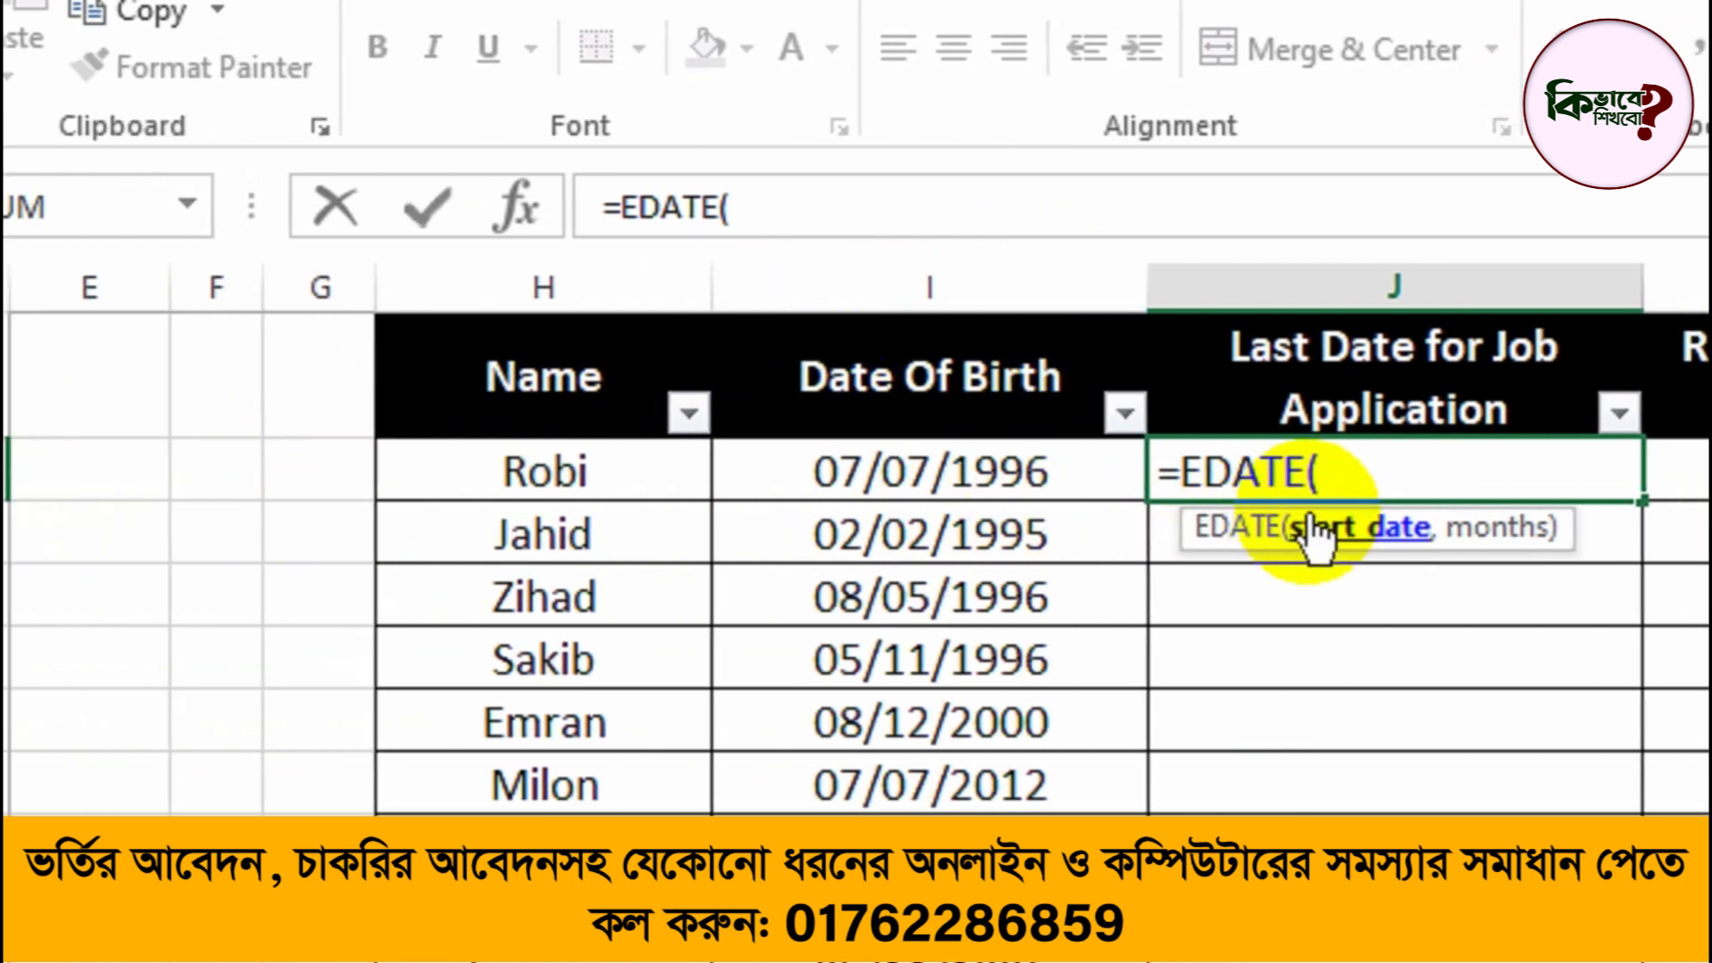
pyautogui.write('I2')
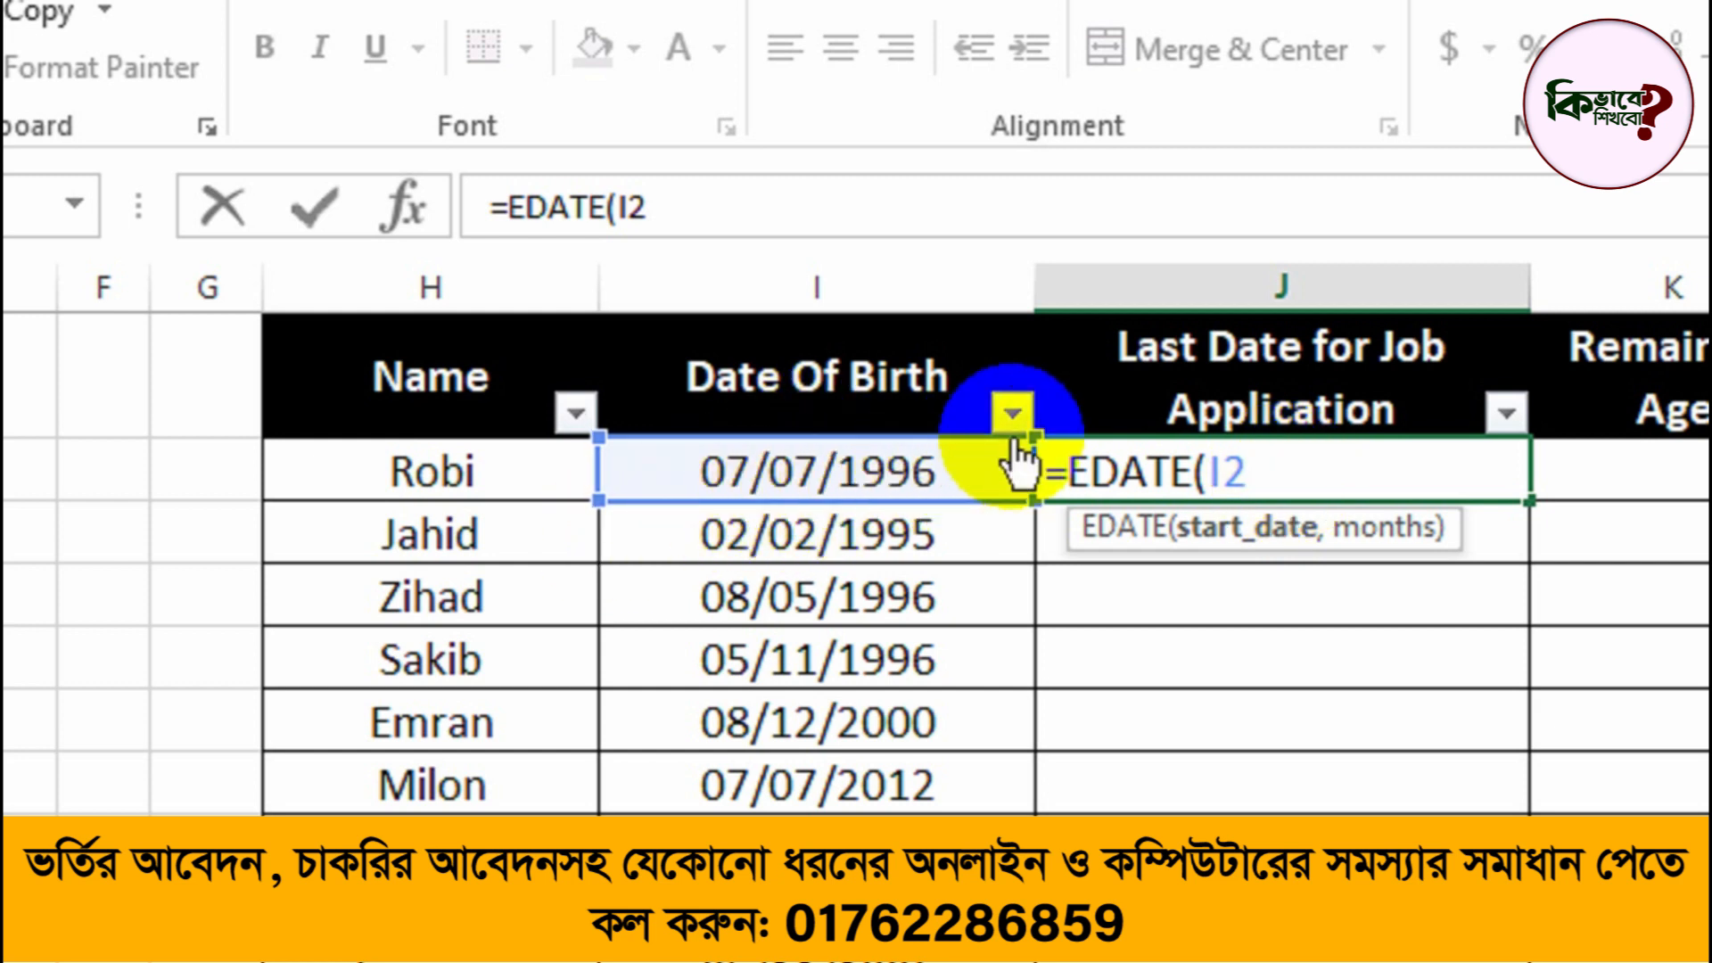
pyautogui.write(',')
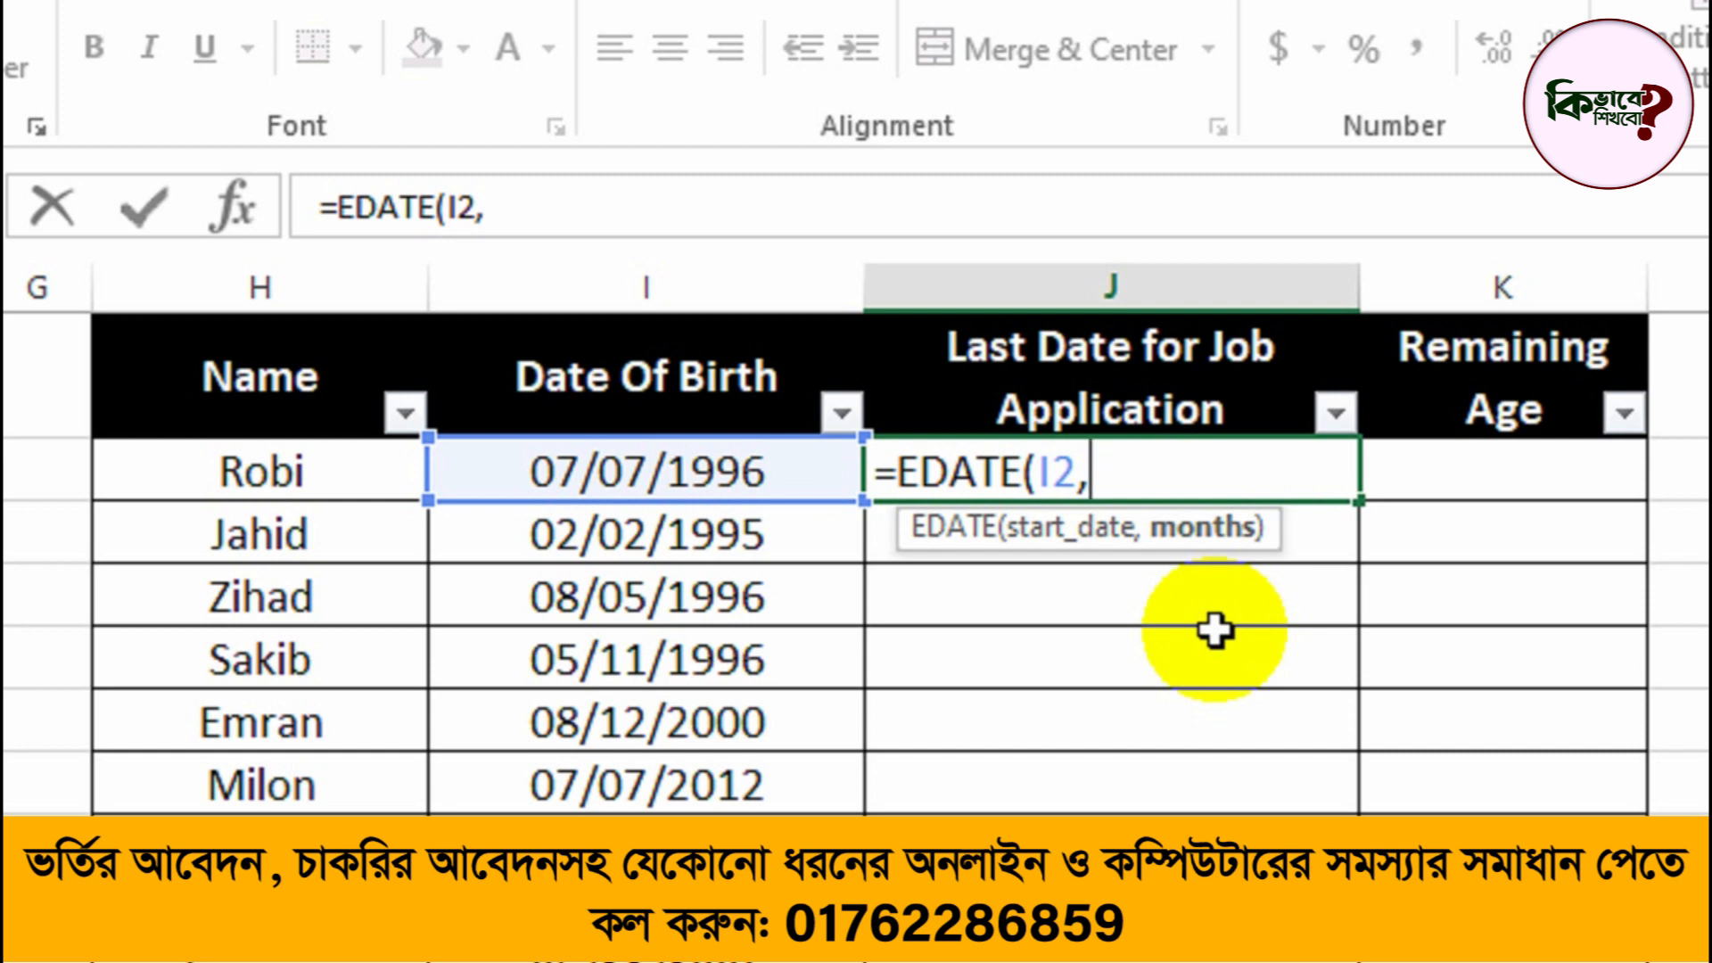
pyautogui.write('30*12')
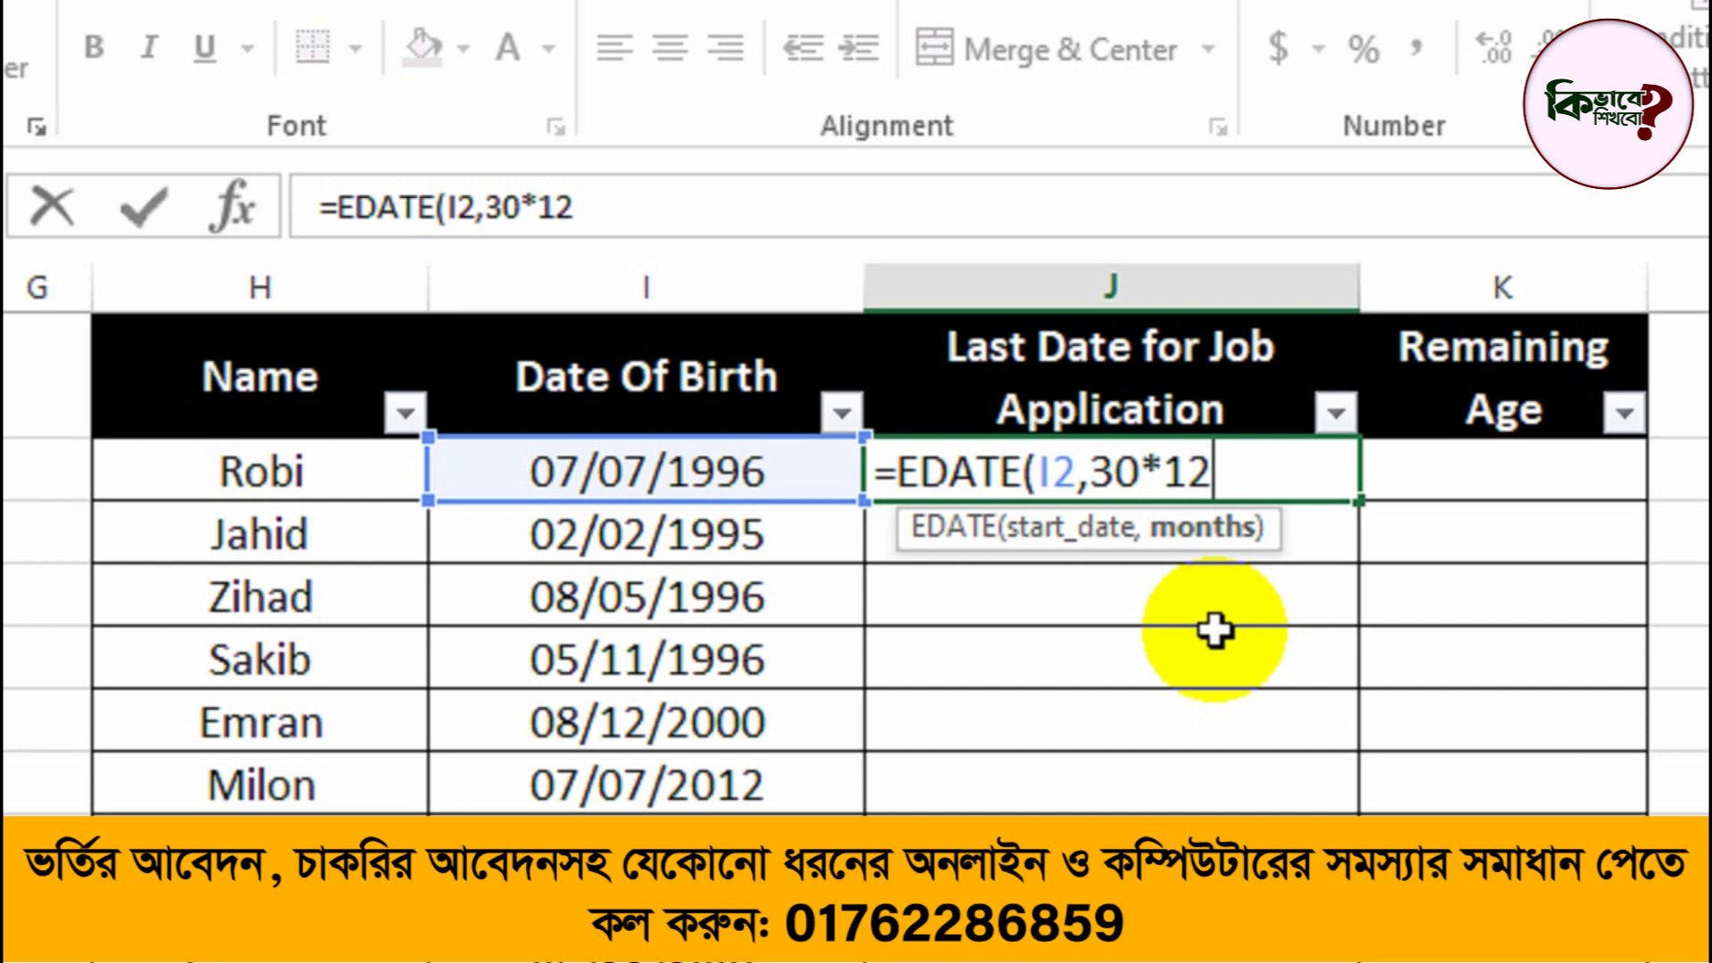
pyautogui.write(')')
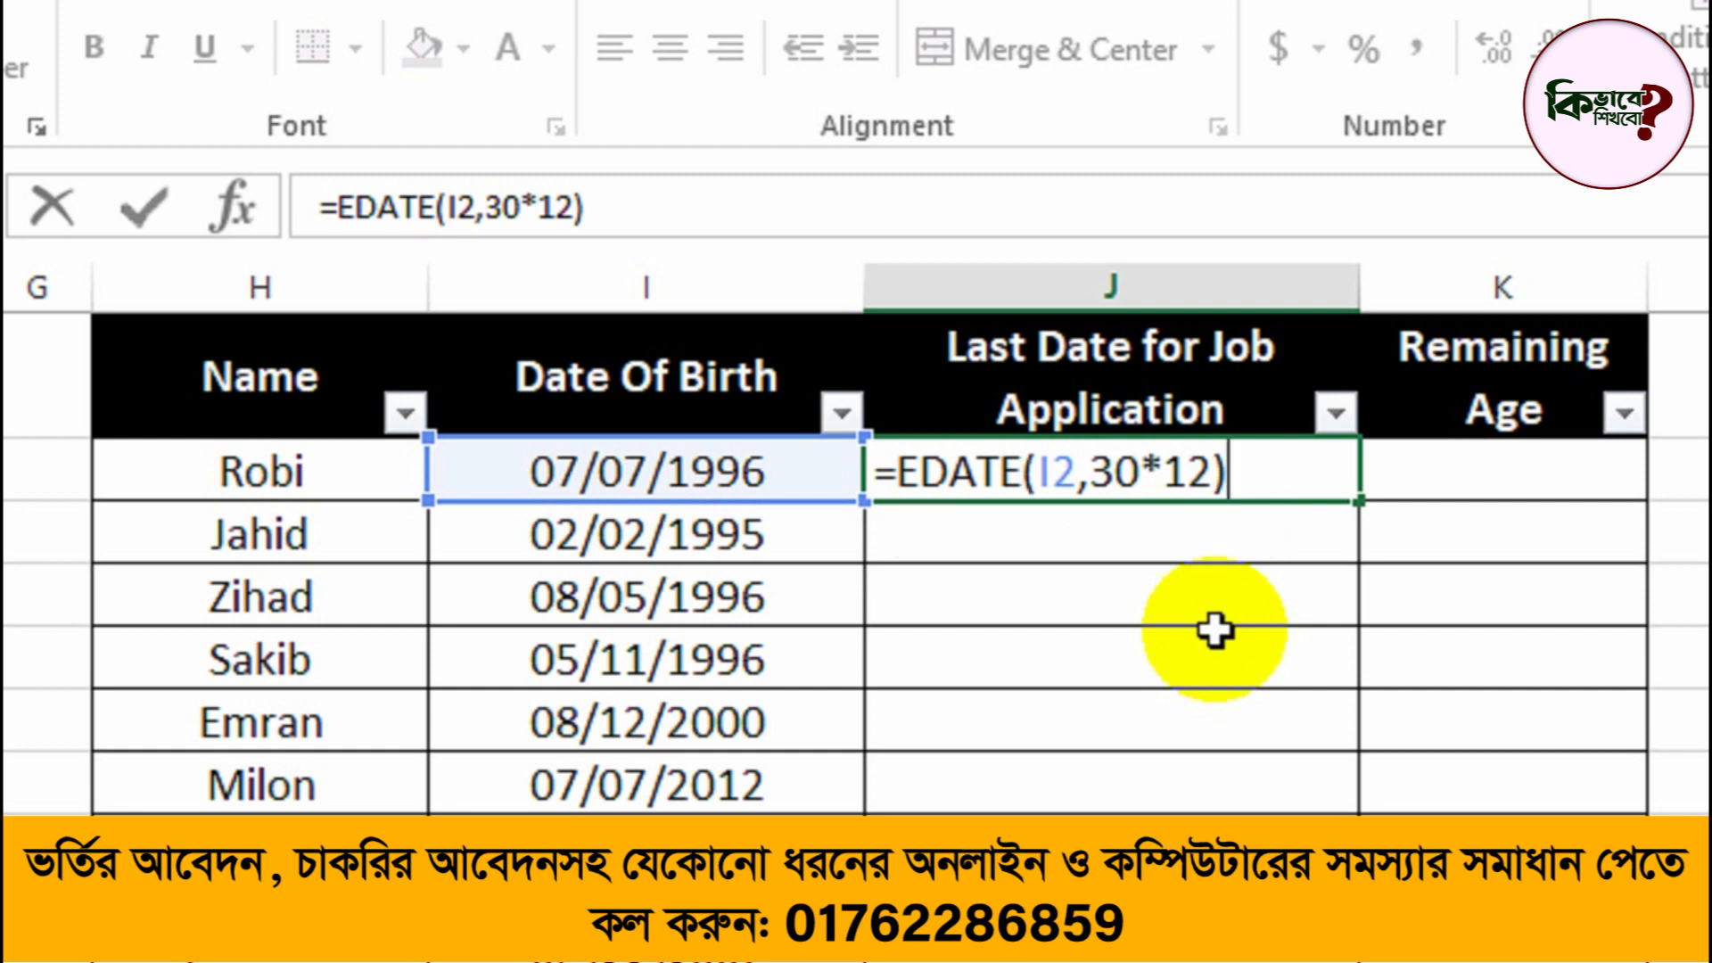
pyautogui.press('Return')
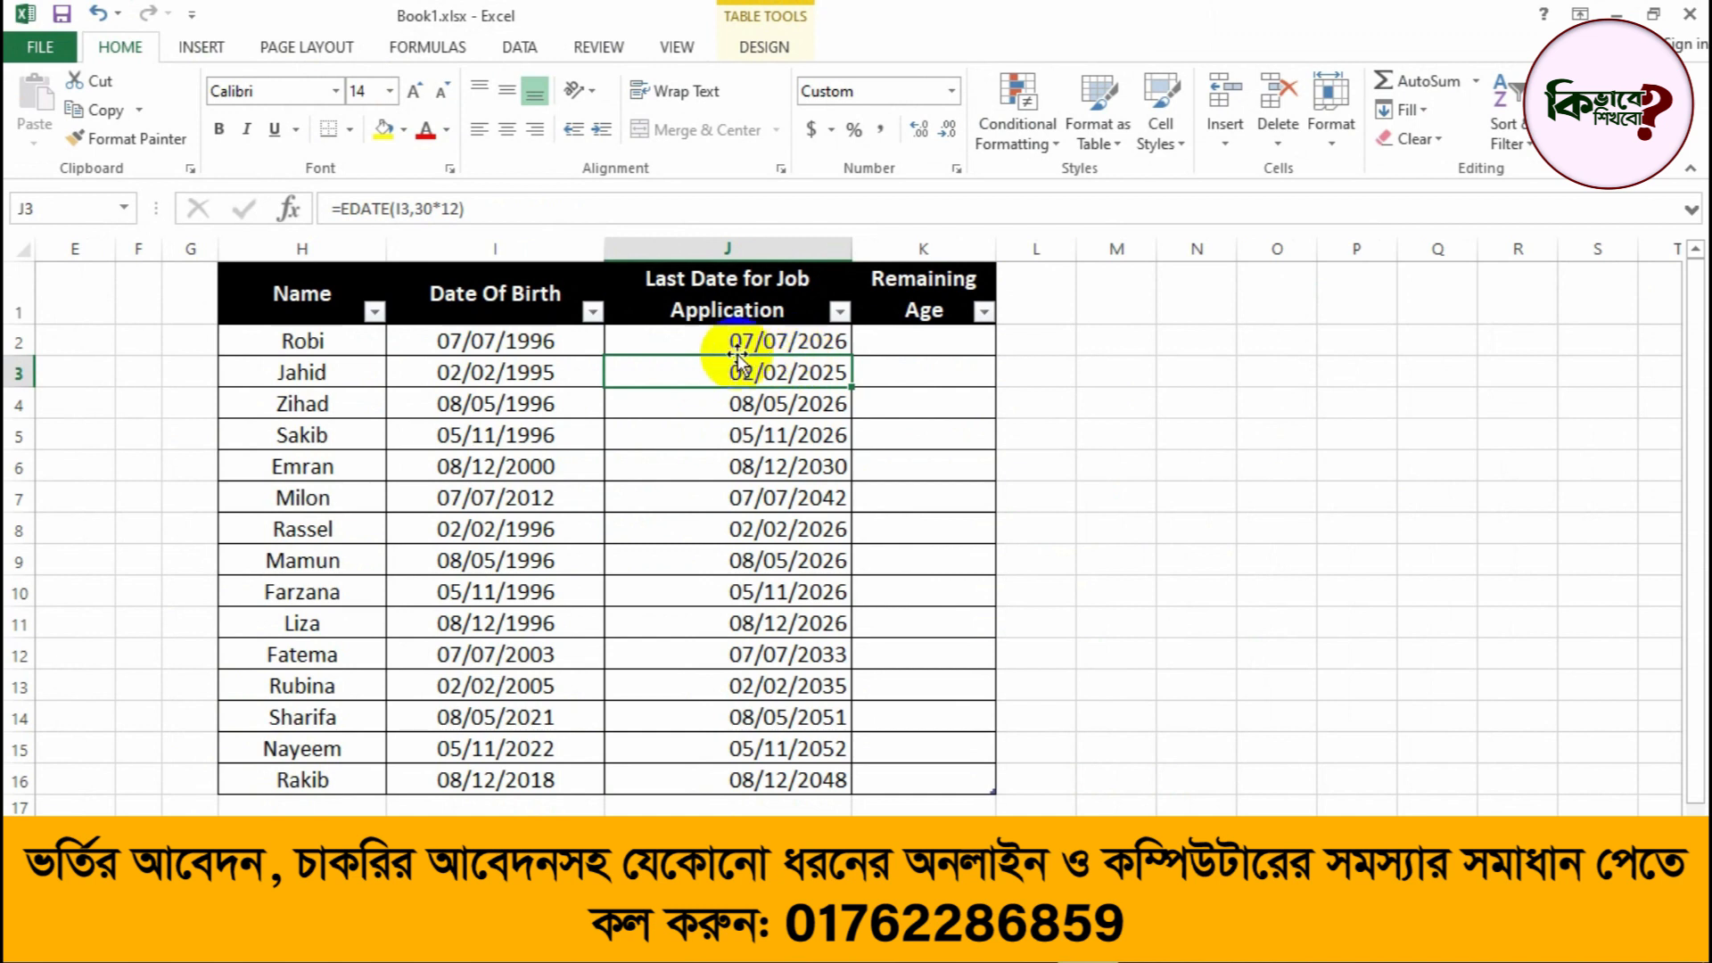
# Step: Compare the date of birth in I2 with the calculated last application date in J2
pyautogui.click(527, 346)
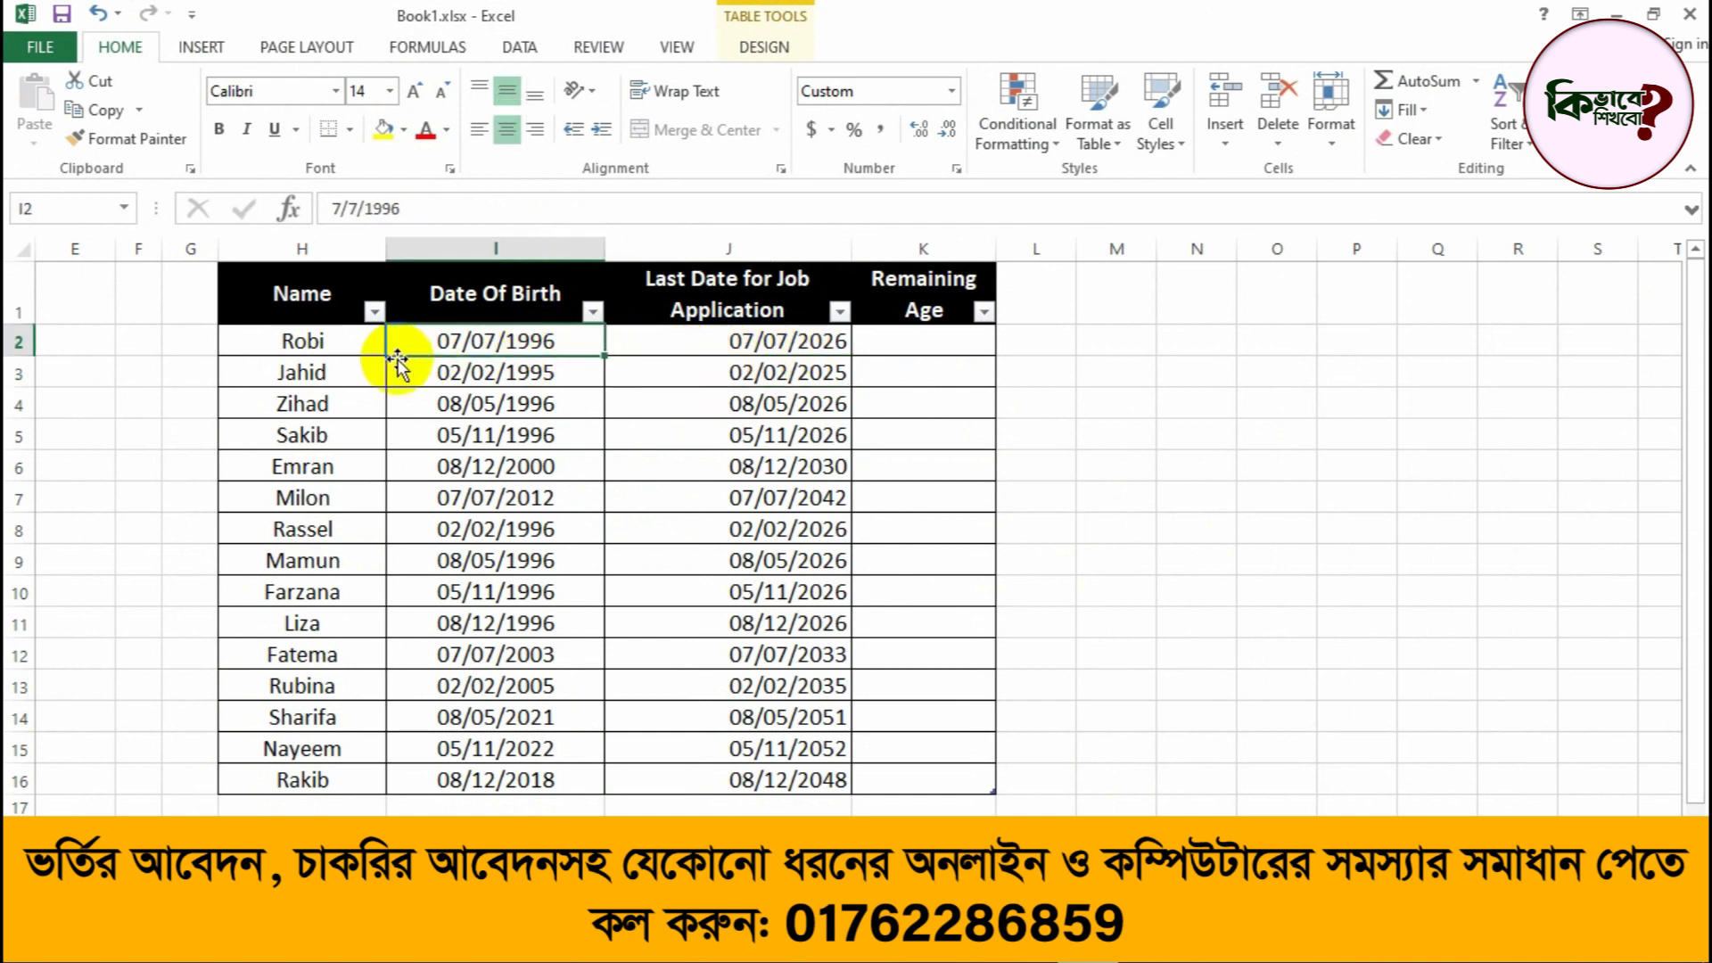
pyautogui.click(284, 348)
pyautogui.click(515, 344)
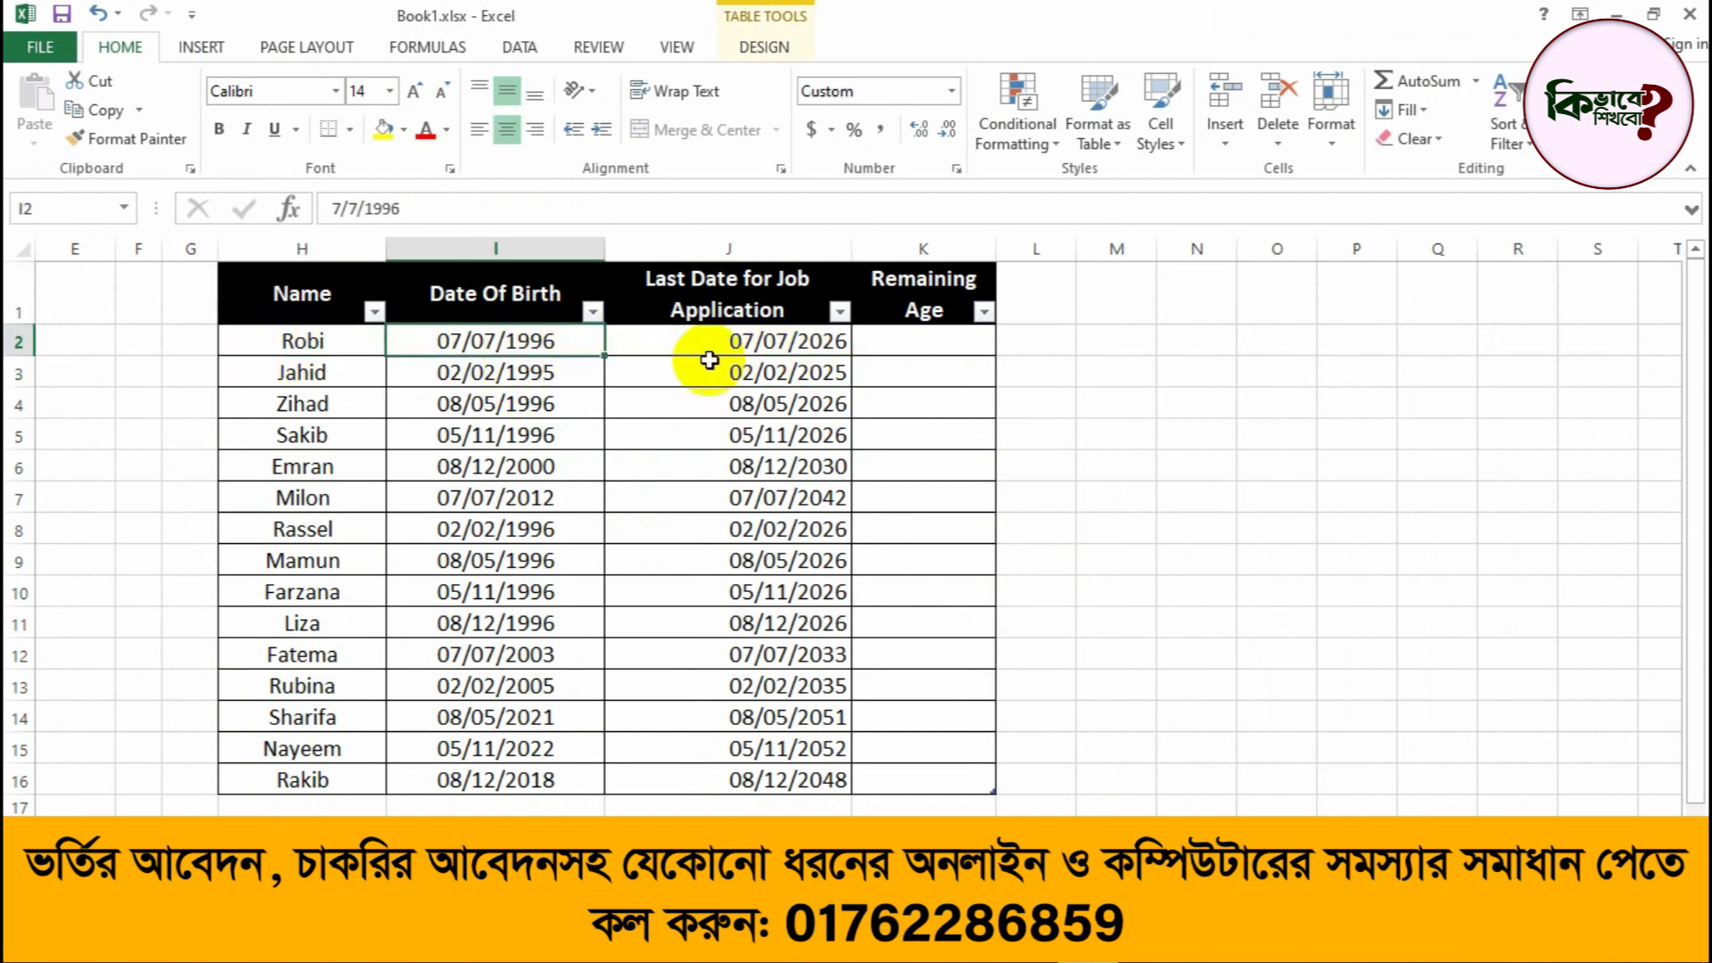
pyautogui.click(745, 341)
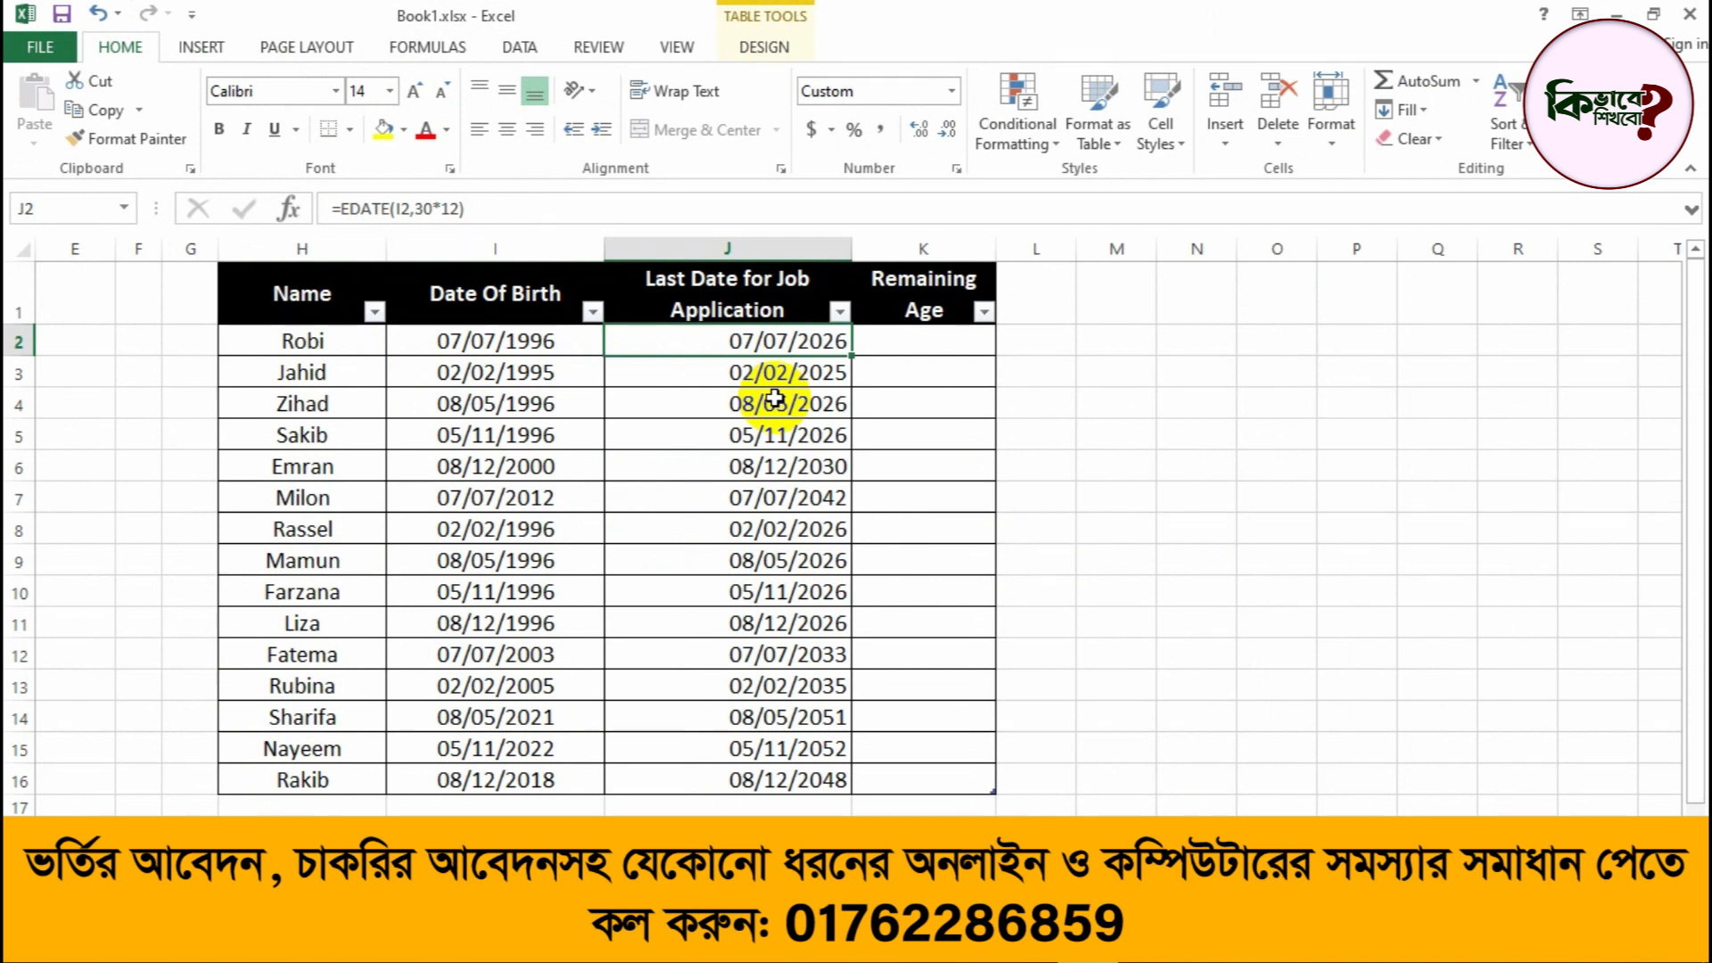
pyautogui.click(924, 350)
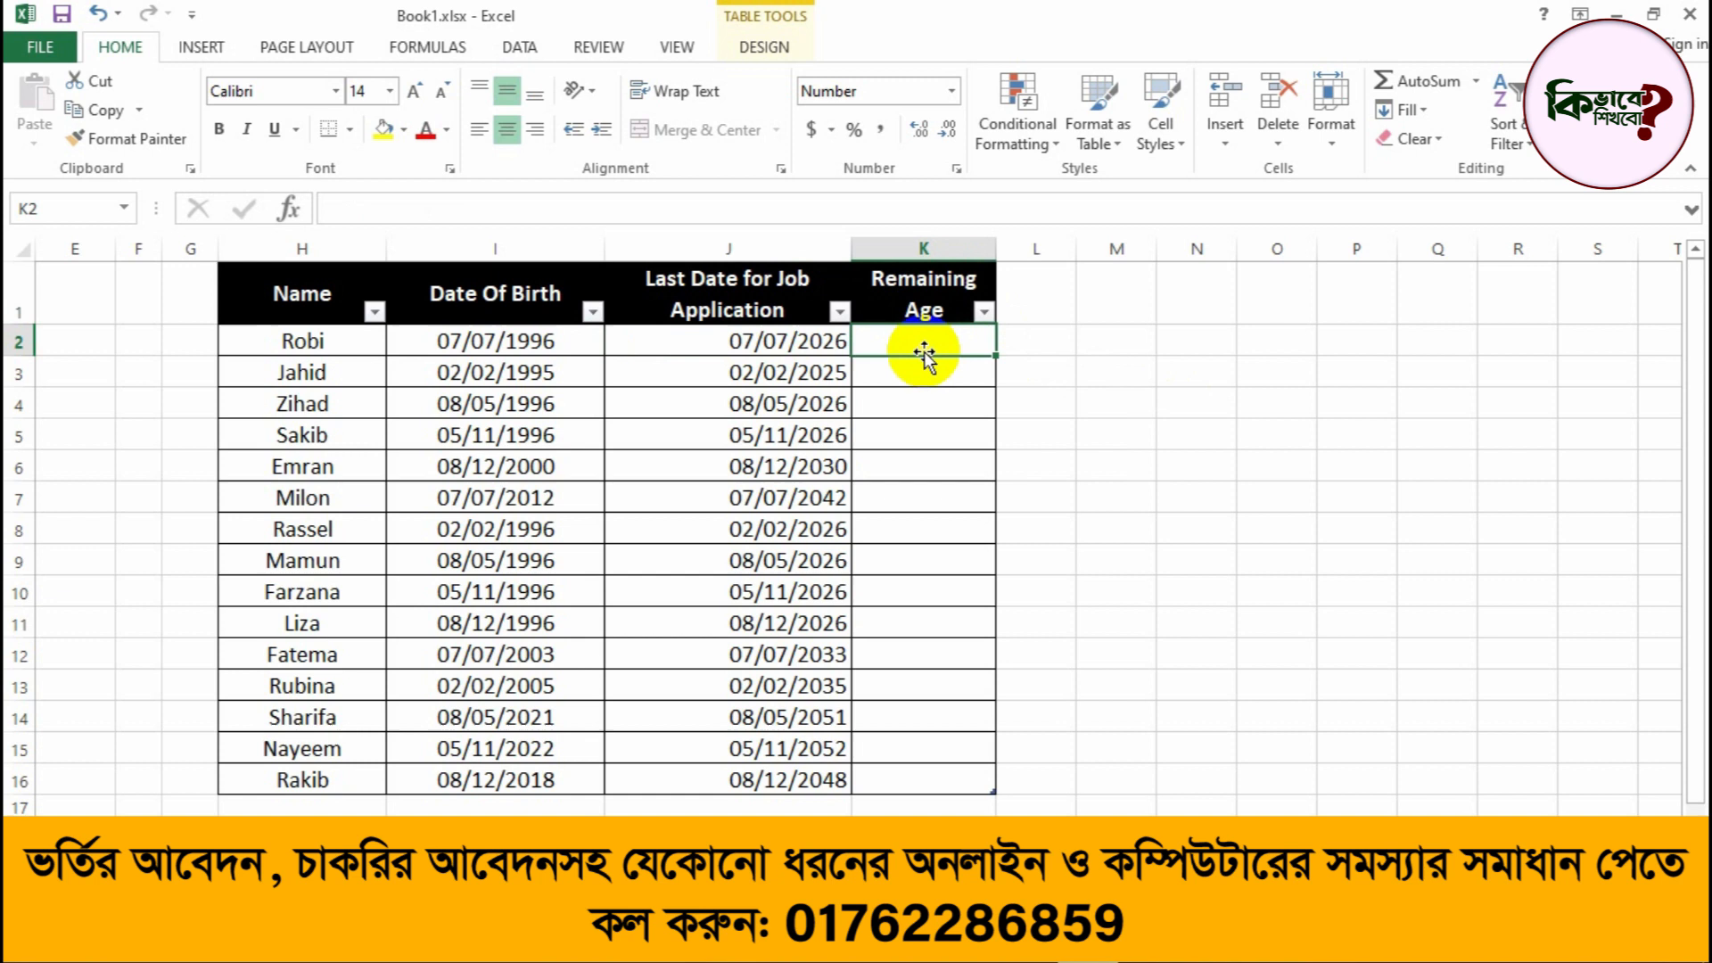
pyautogui.click(785, 342)
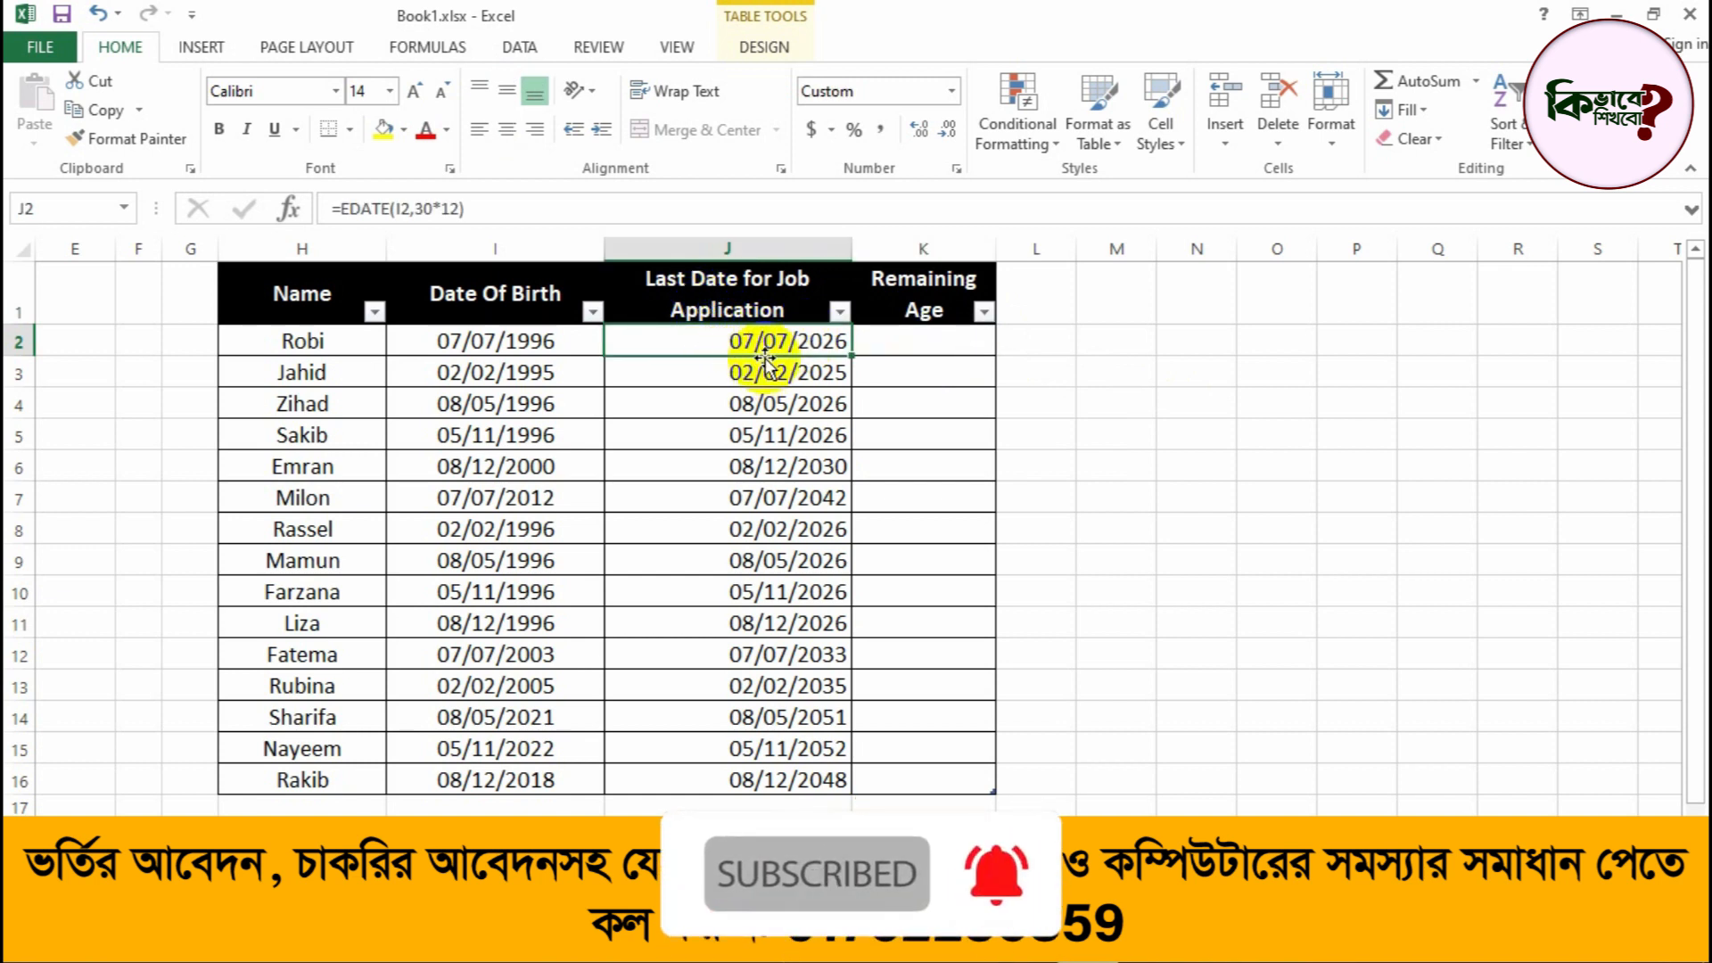
# Step: Enter the formula =YEARFRAC(TODAY(),J2) in K2 to compute the remaining age in years until the last application date
pyautogui.click(980, 344)
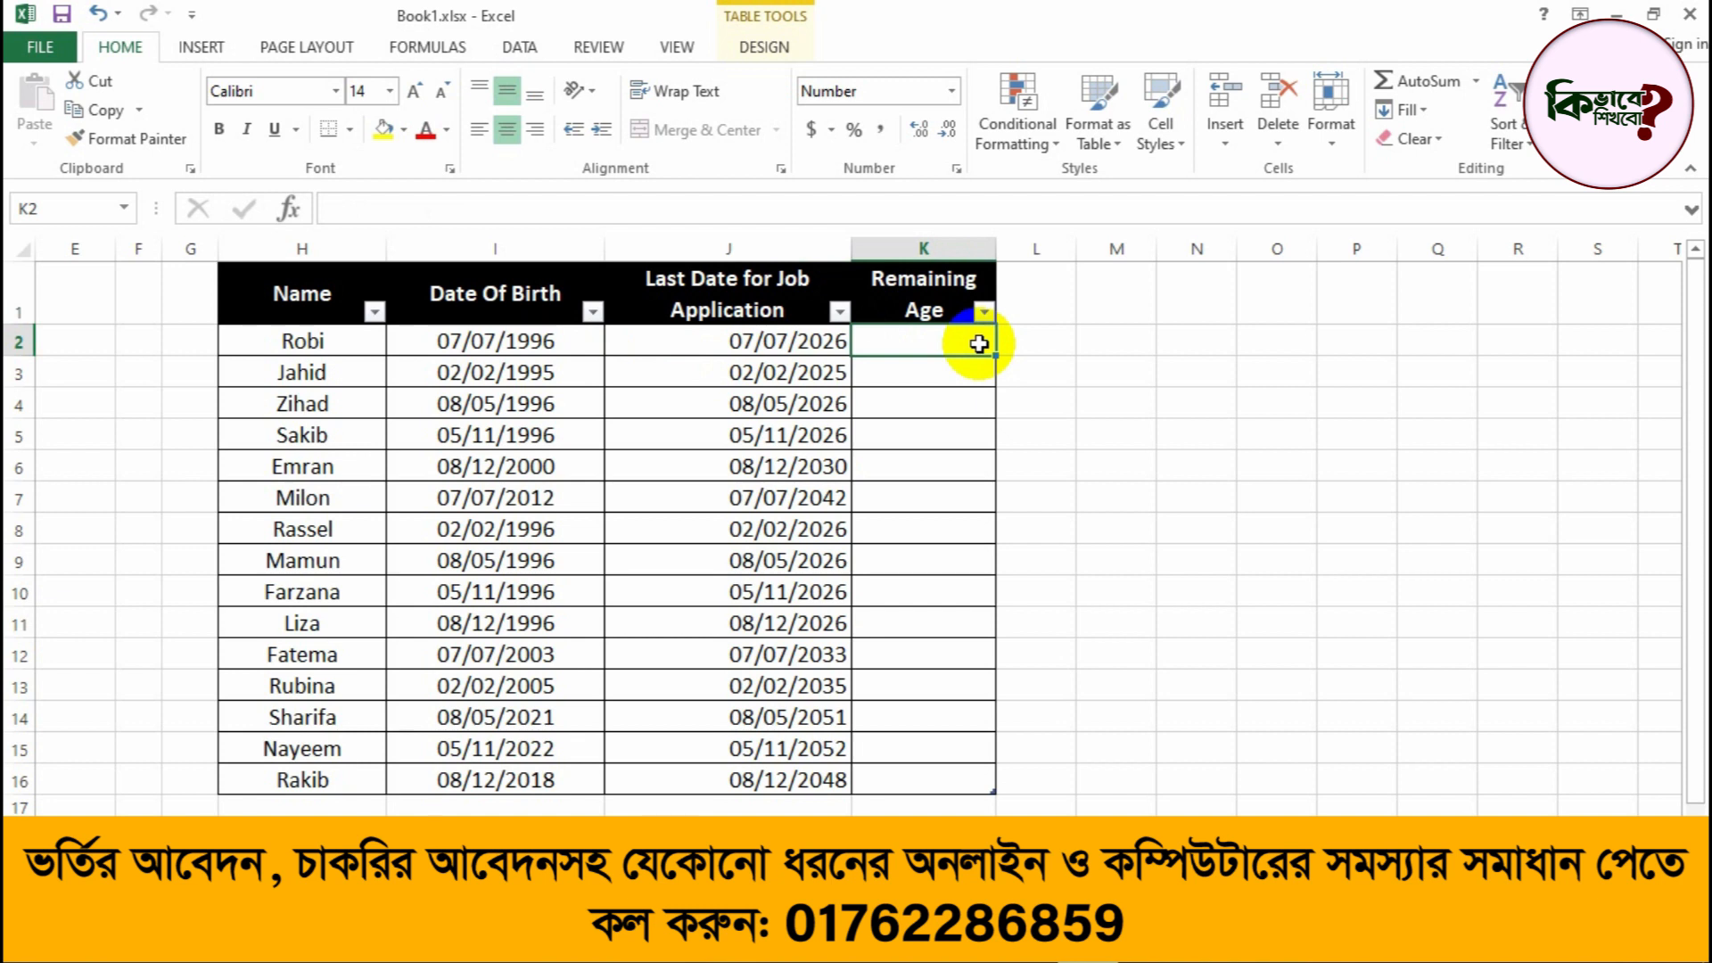
pyautogui.write('=')
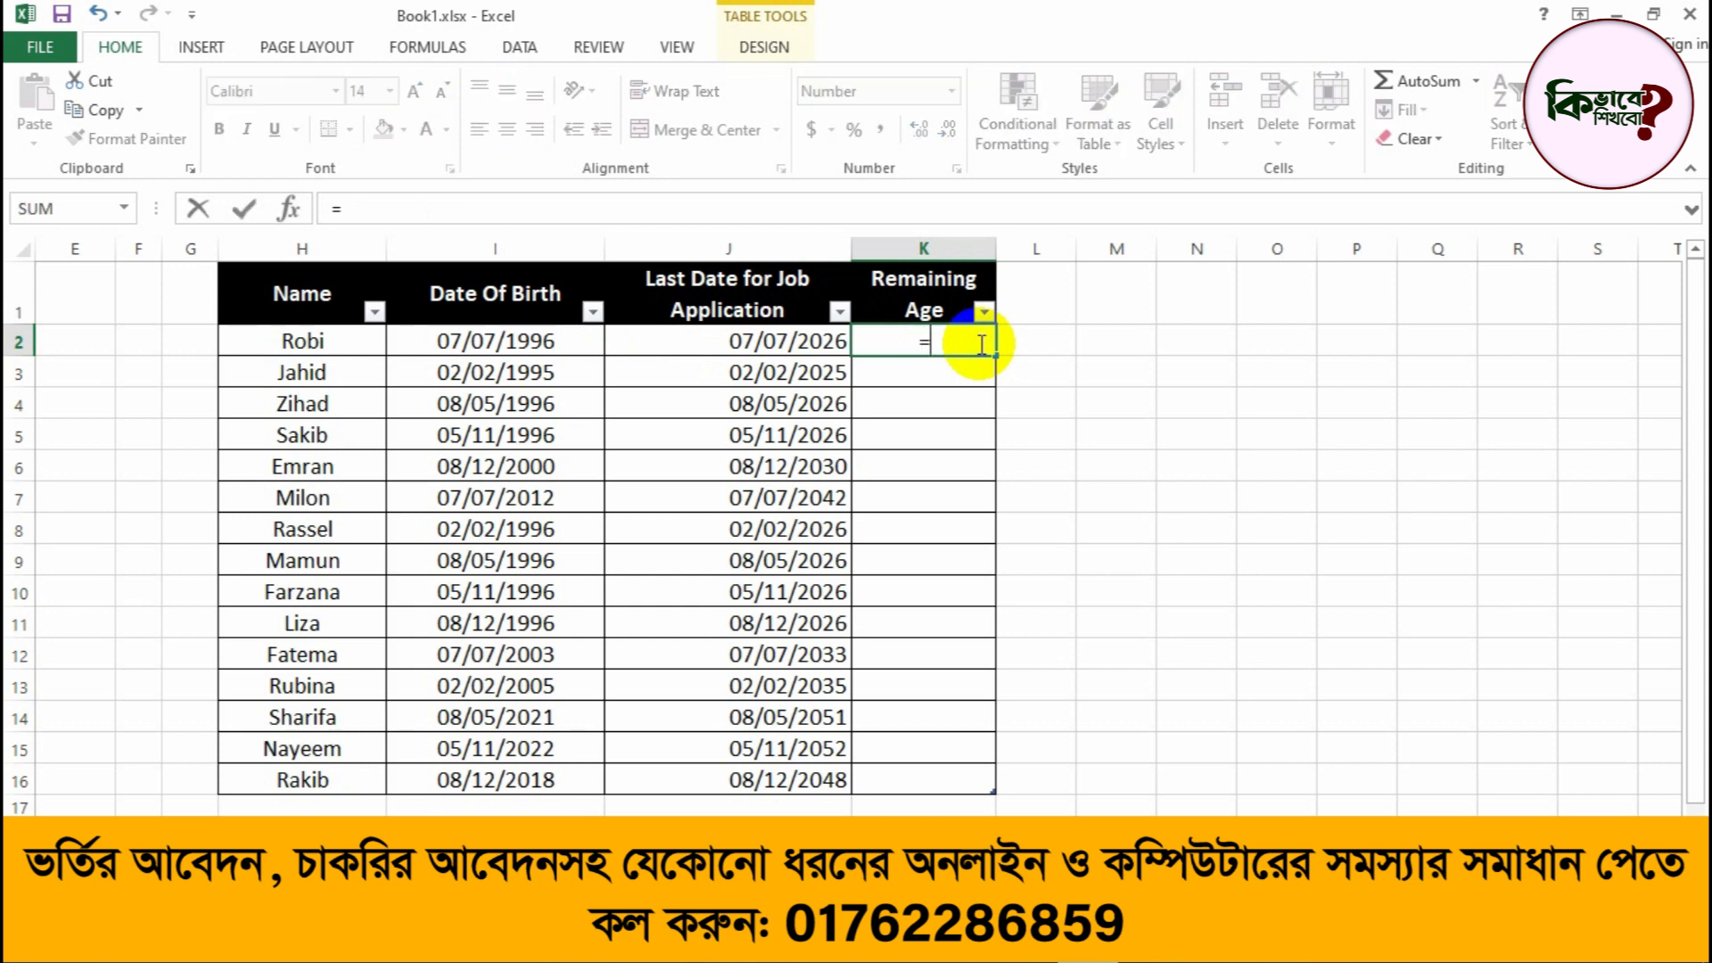
pyautogui.write('YE')
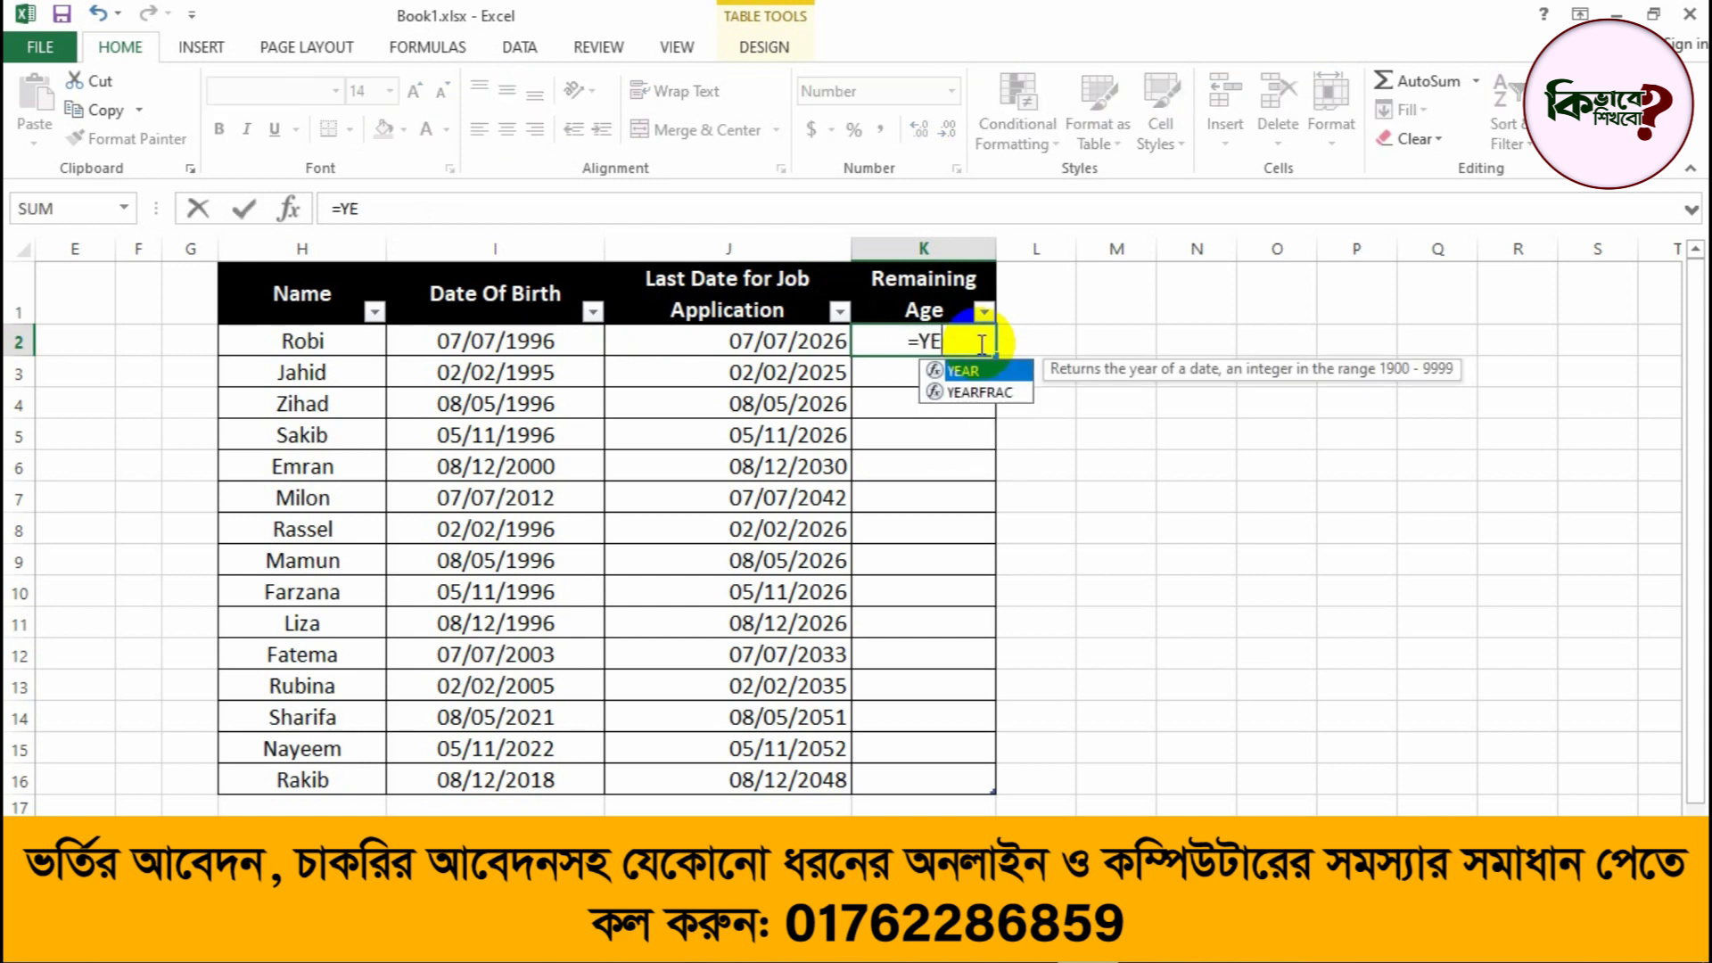
pyautogui.press('Down')
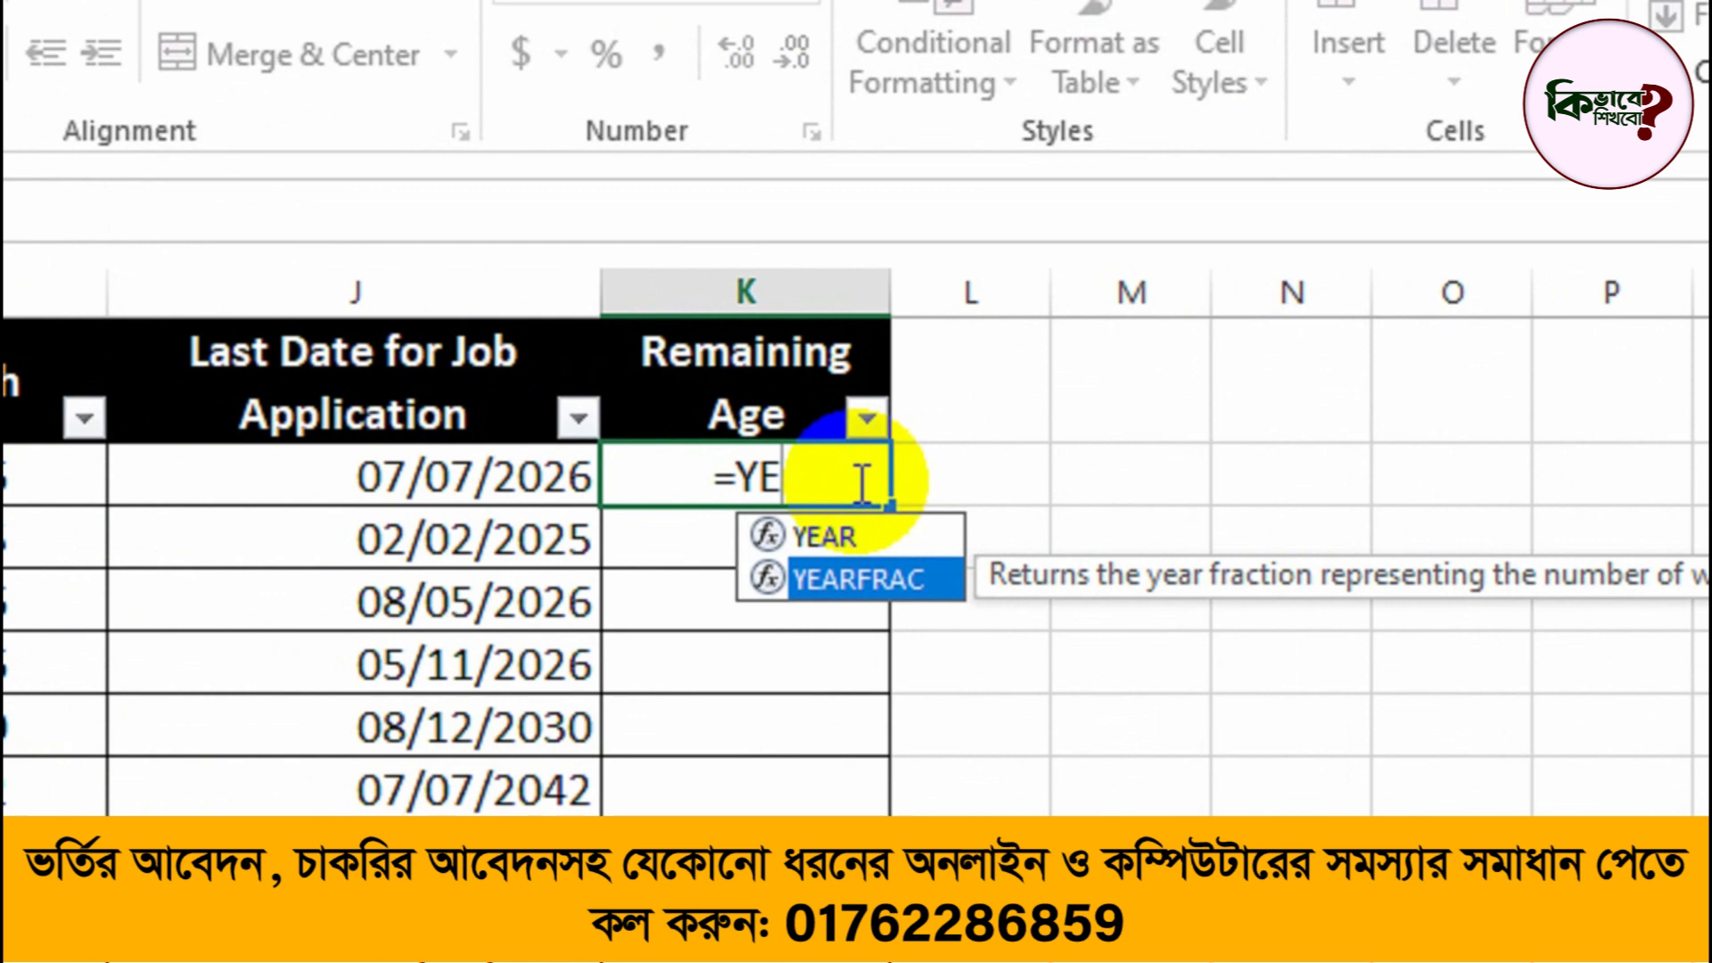
pyautogui.doubleClick(820, 576)
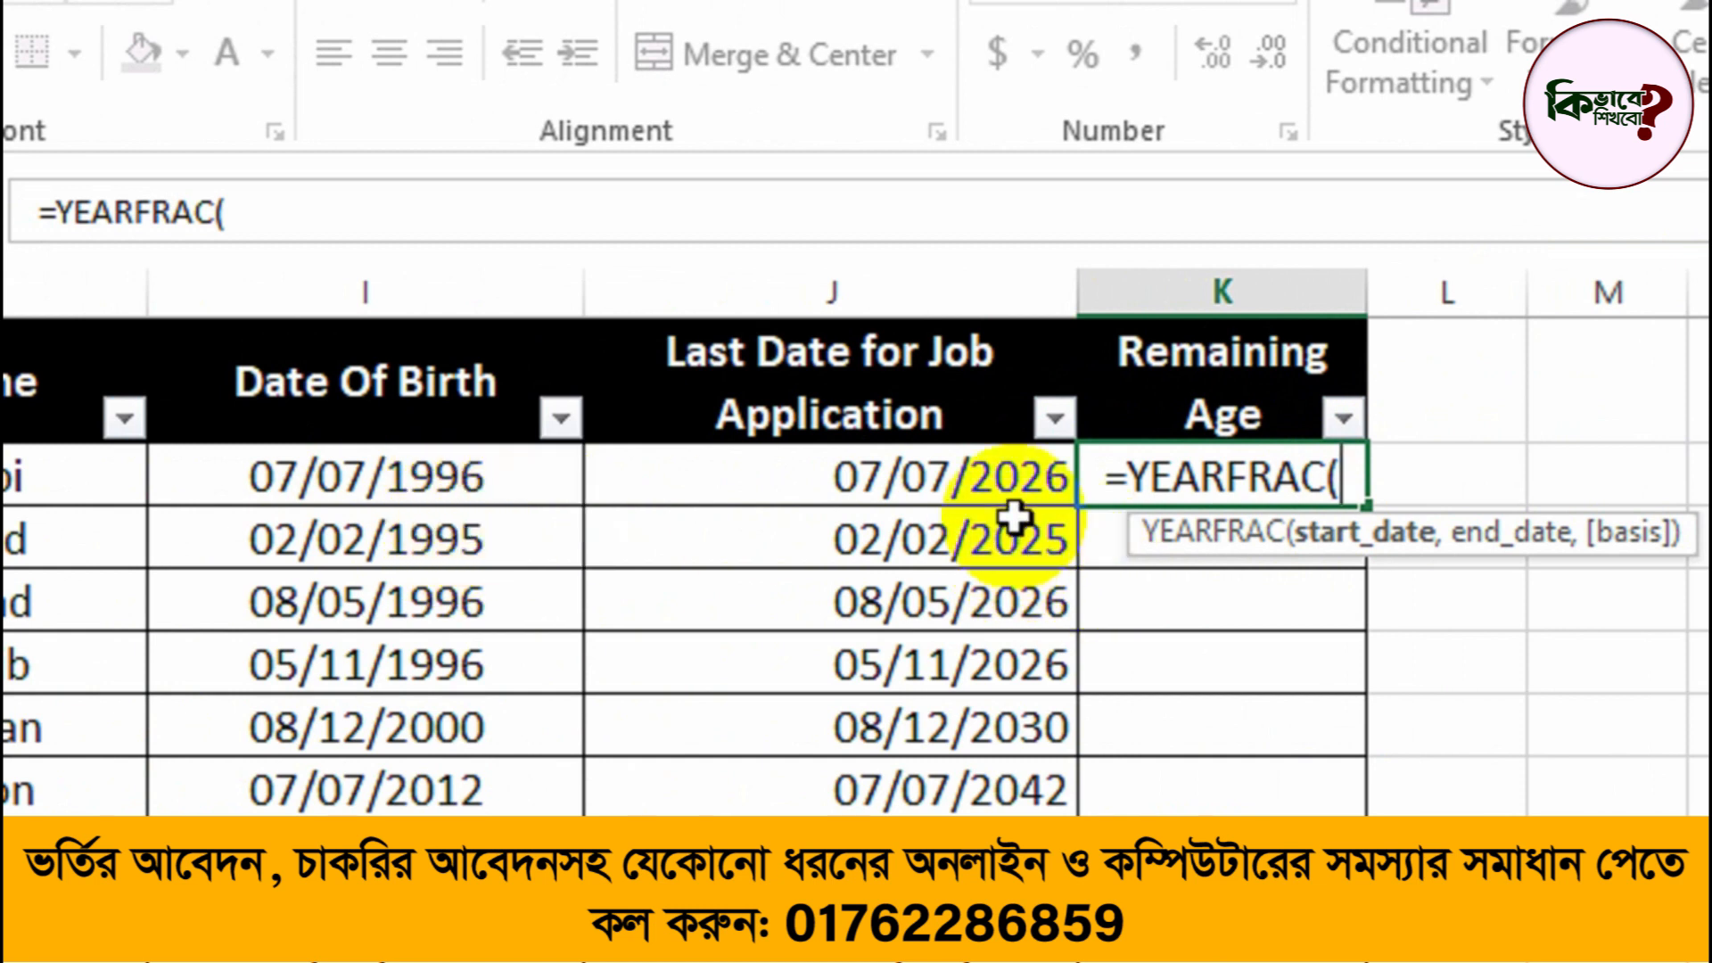
pyautogui.click(1028, 486)
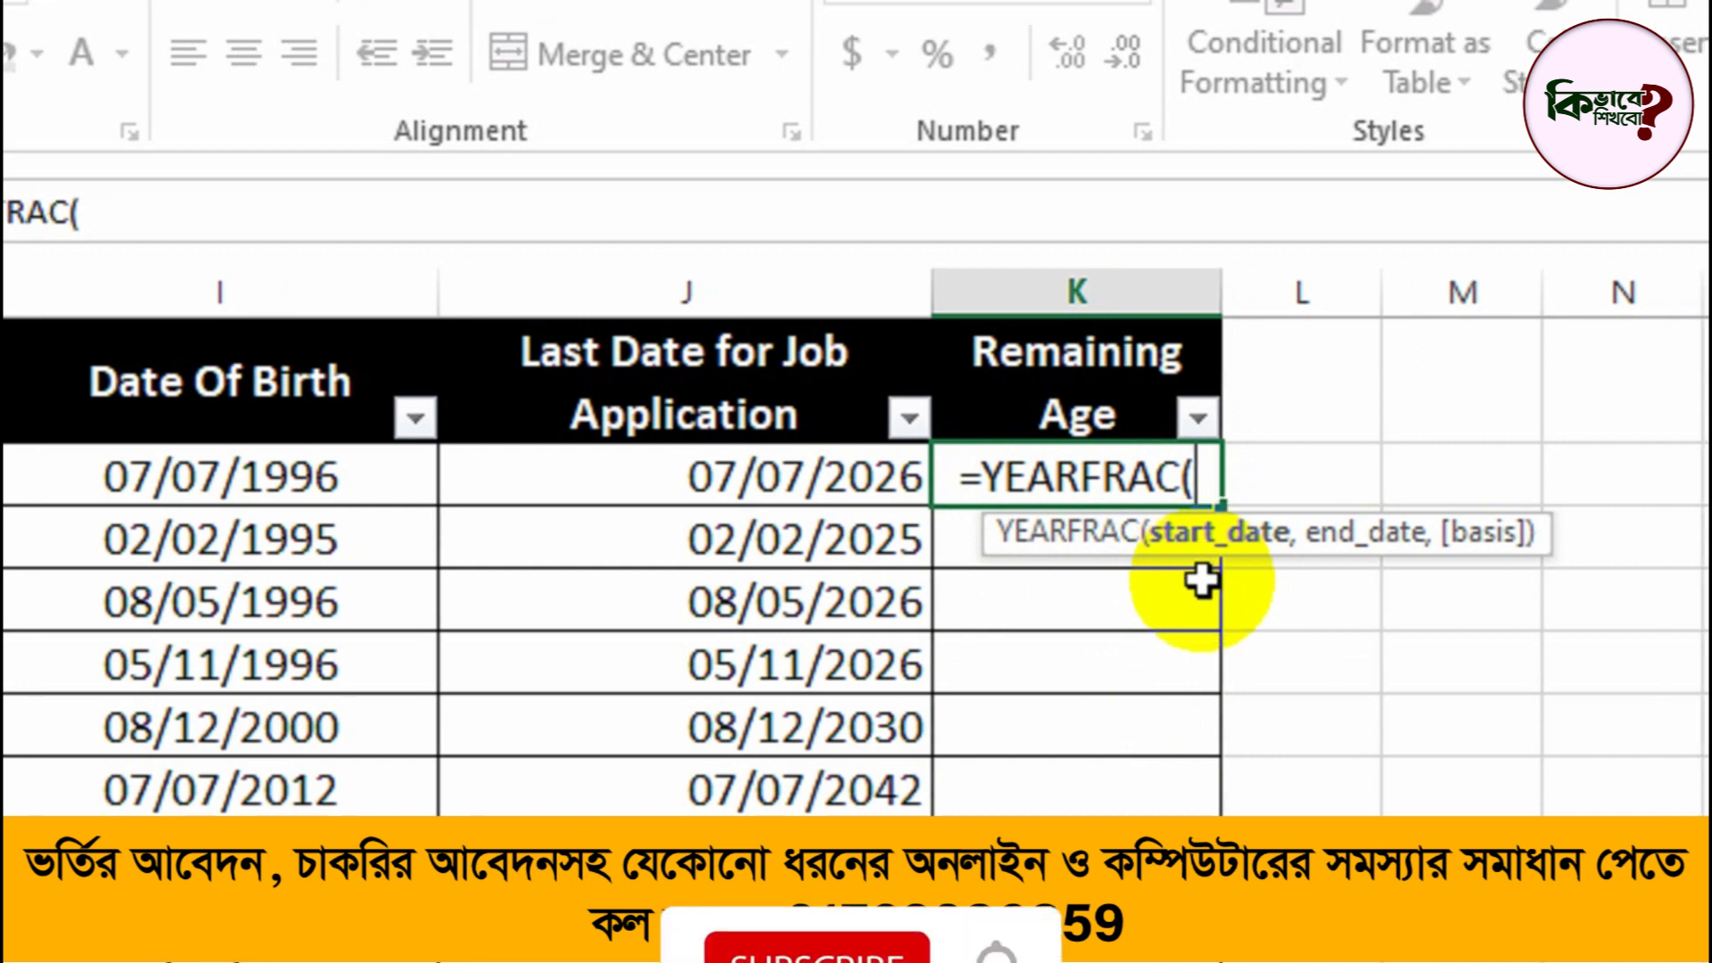
pyautogui.write('t')
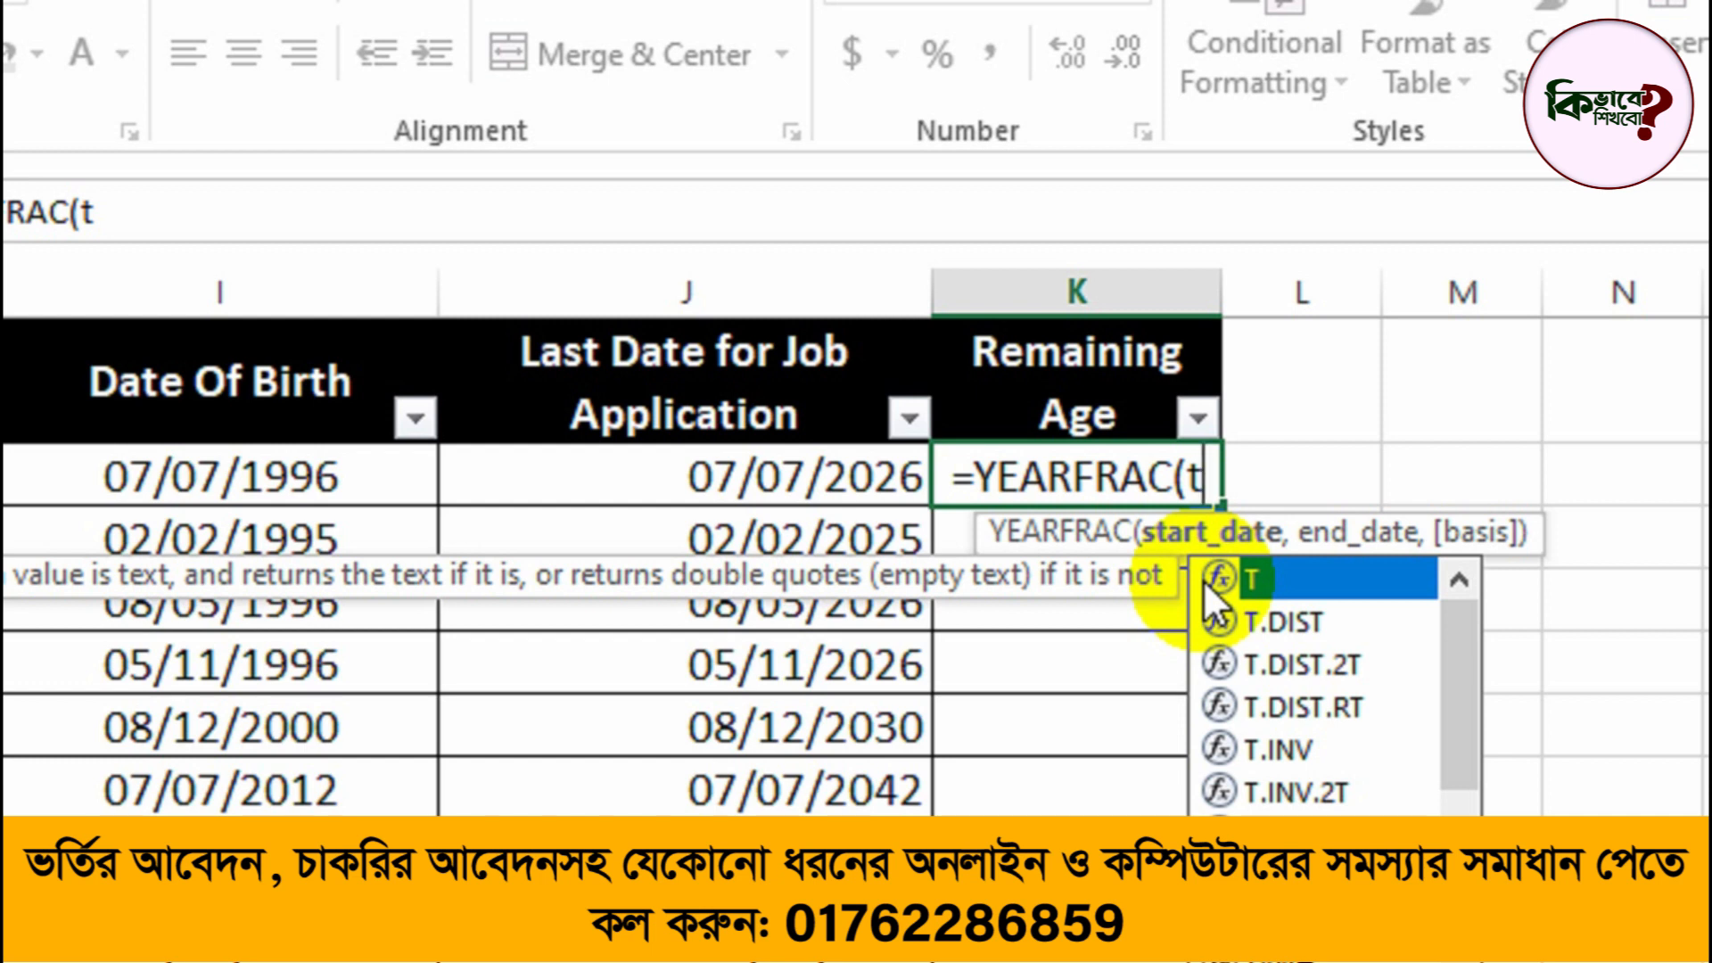
pyautogui.write('OD')
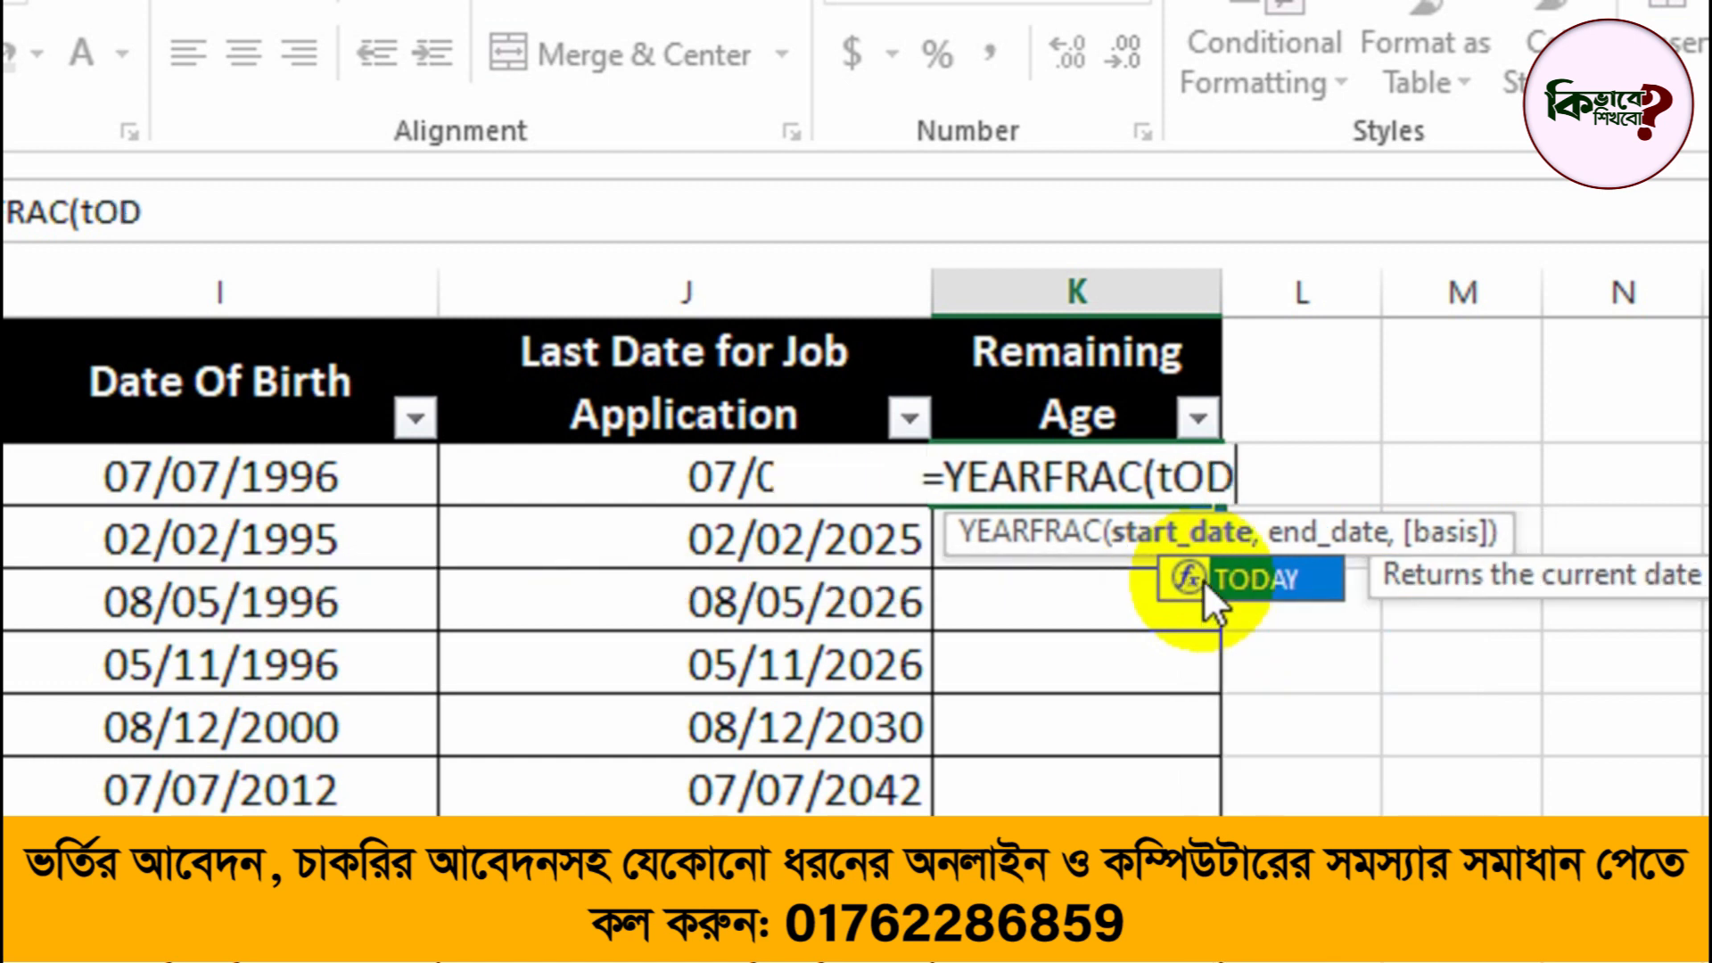
pyautogui.doubleClick(1203, 580)
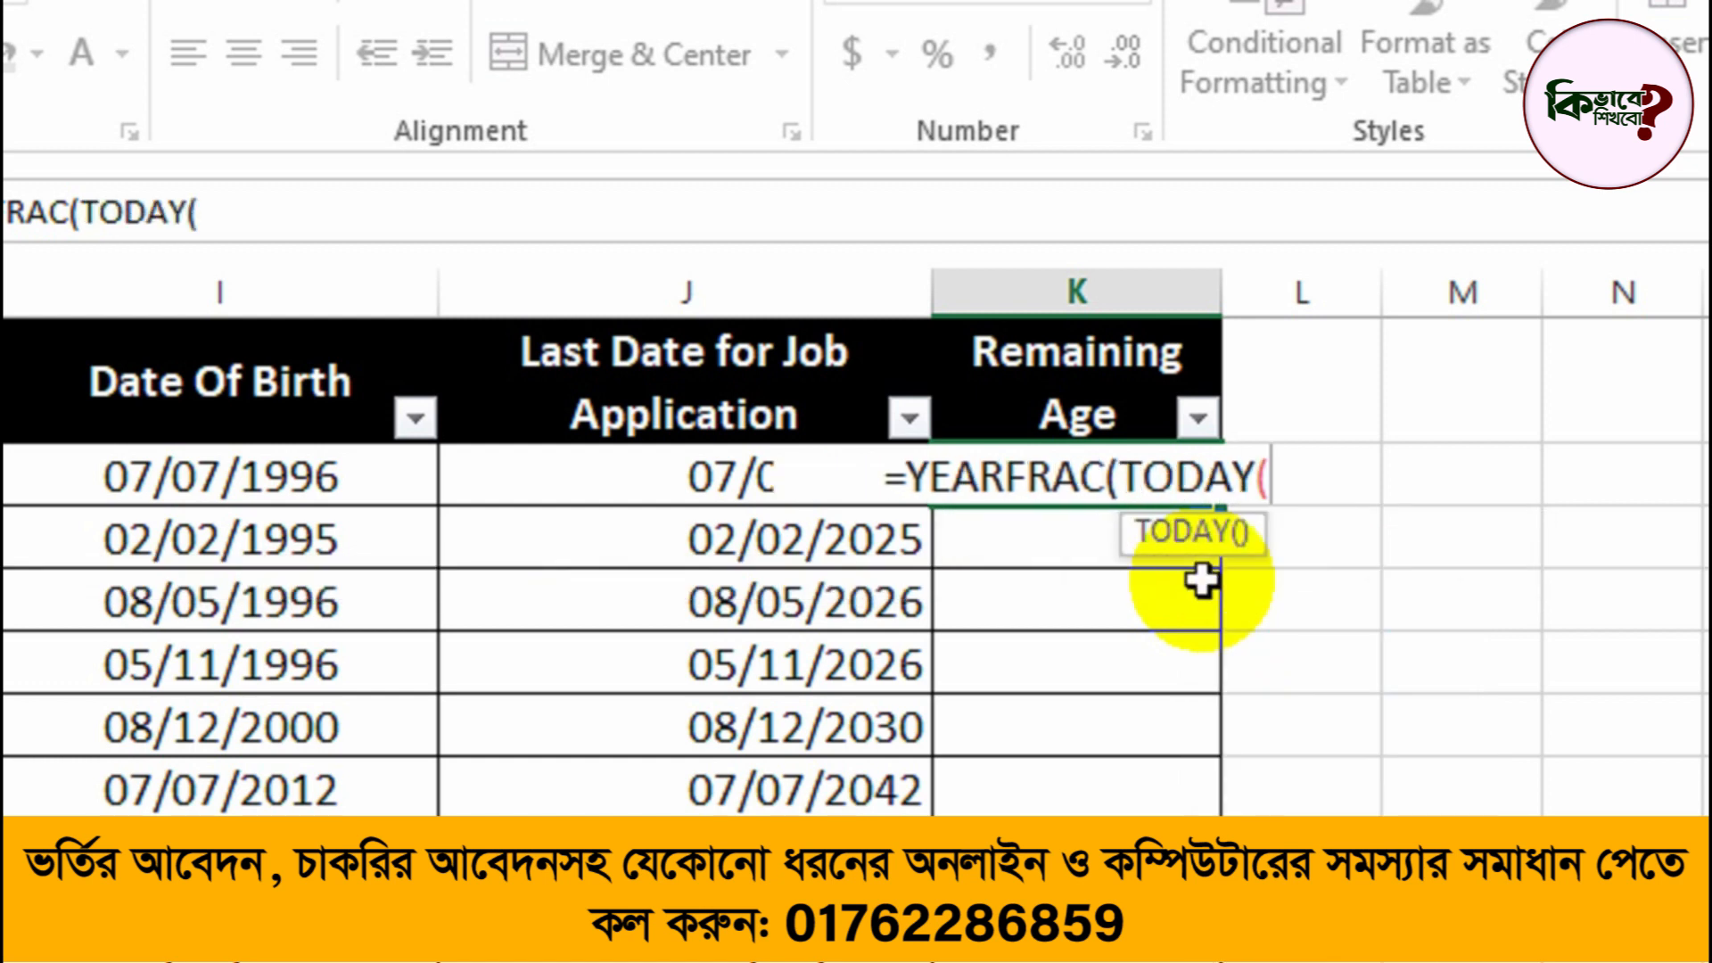
pyautogui.write(')')
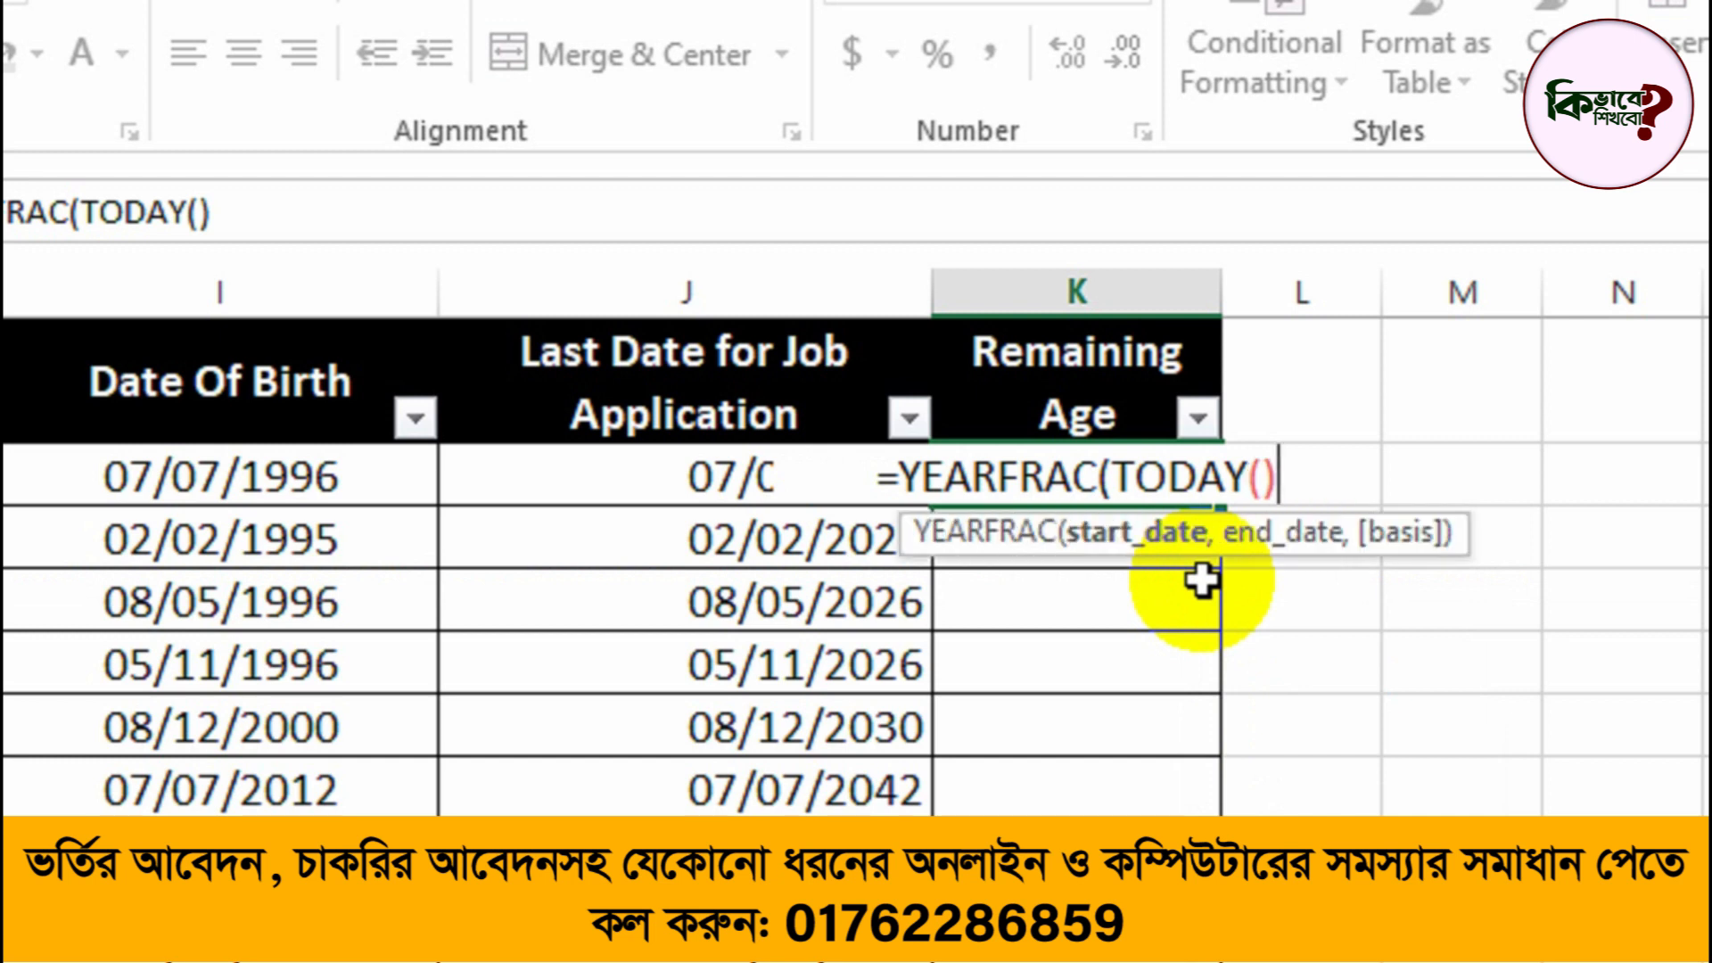
pyautogui.write(',')
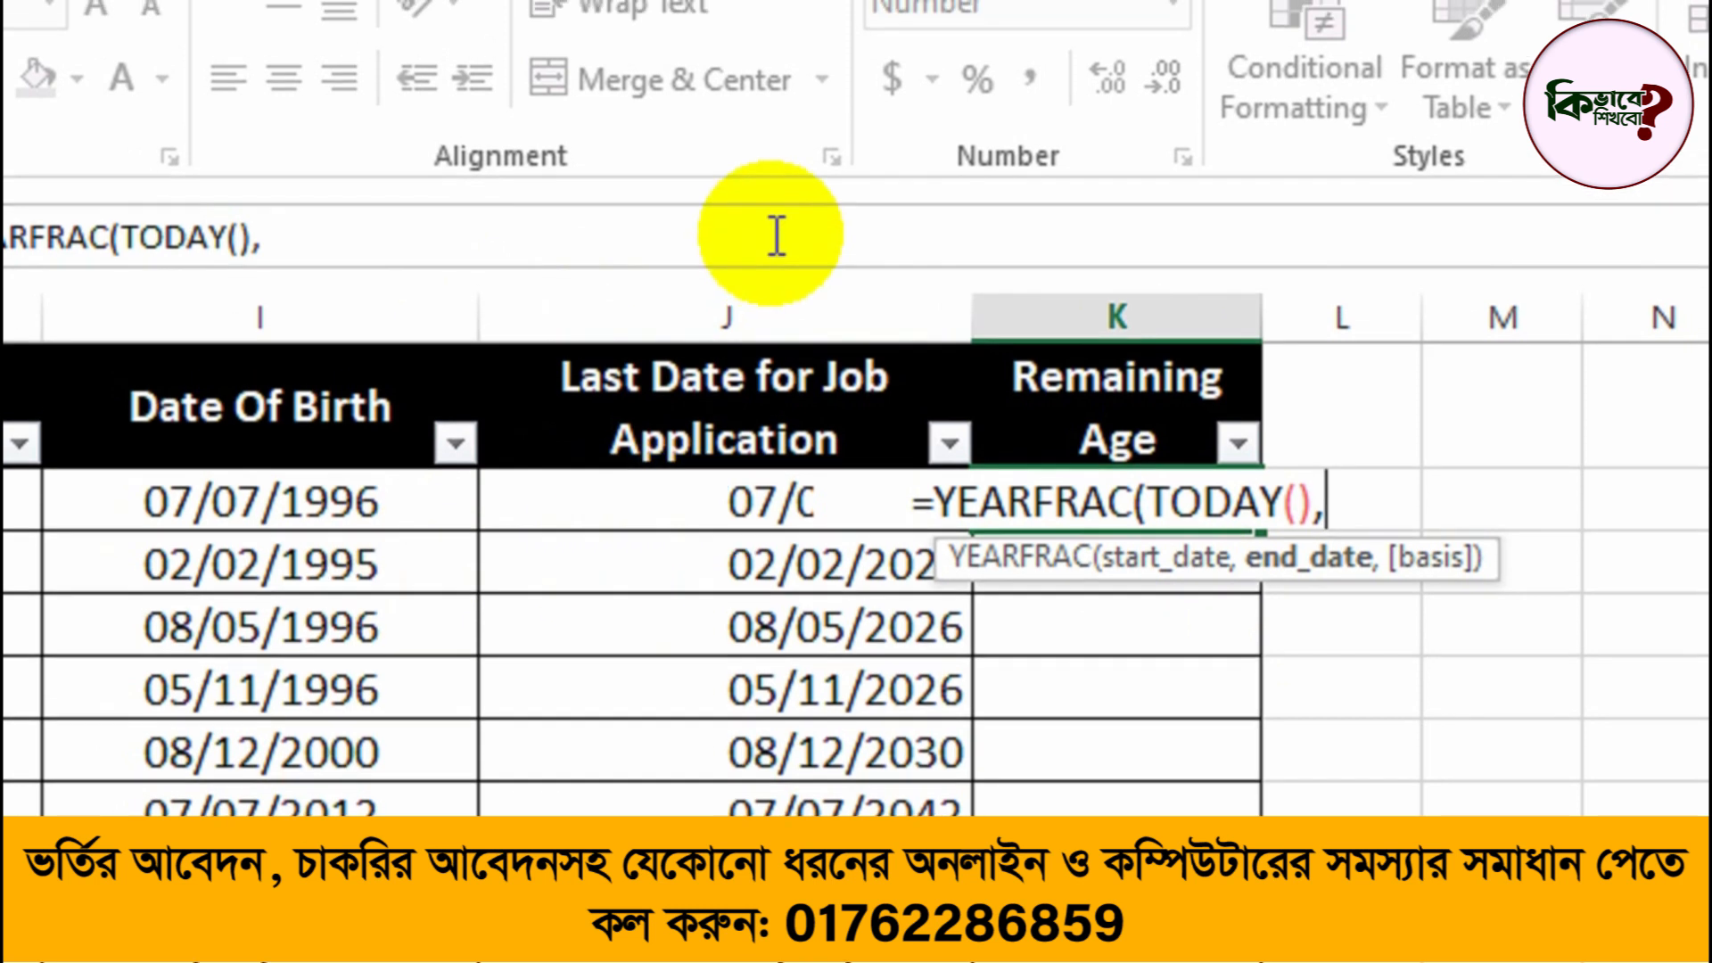
pyautogui.write('j2')
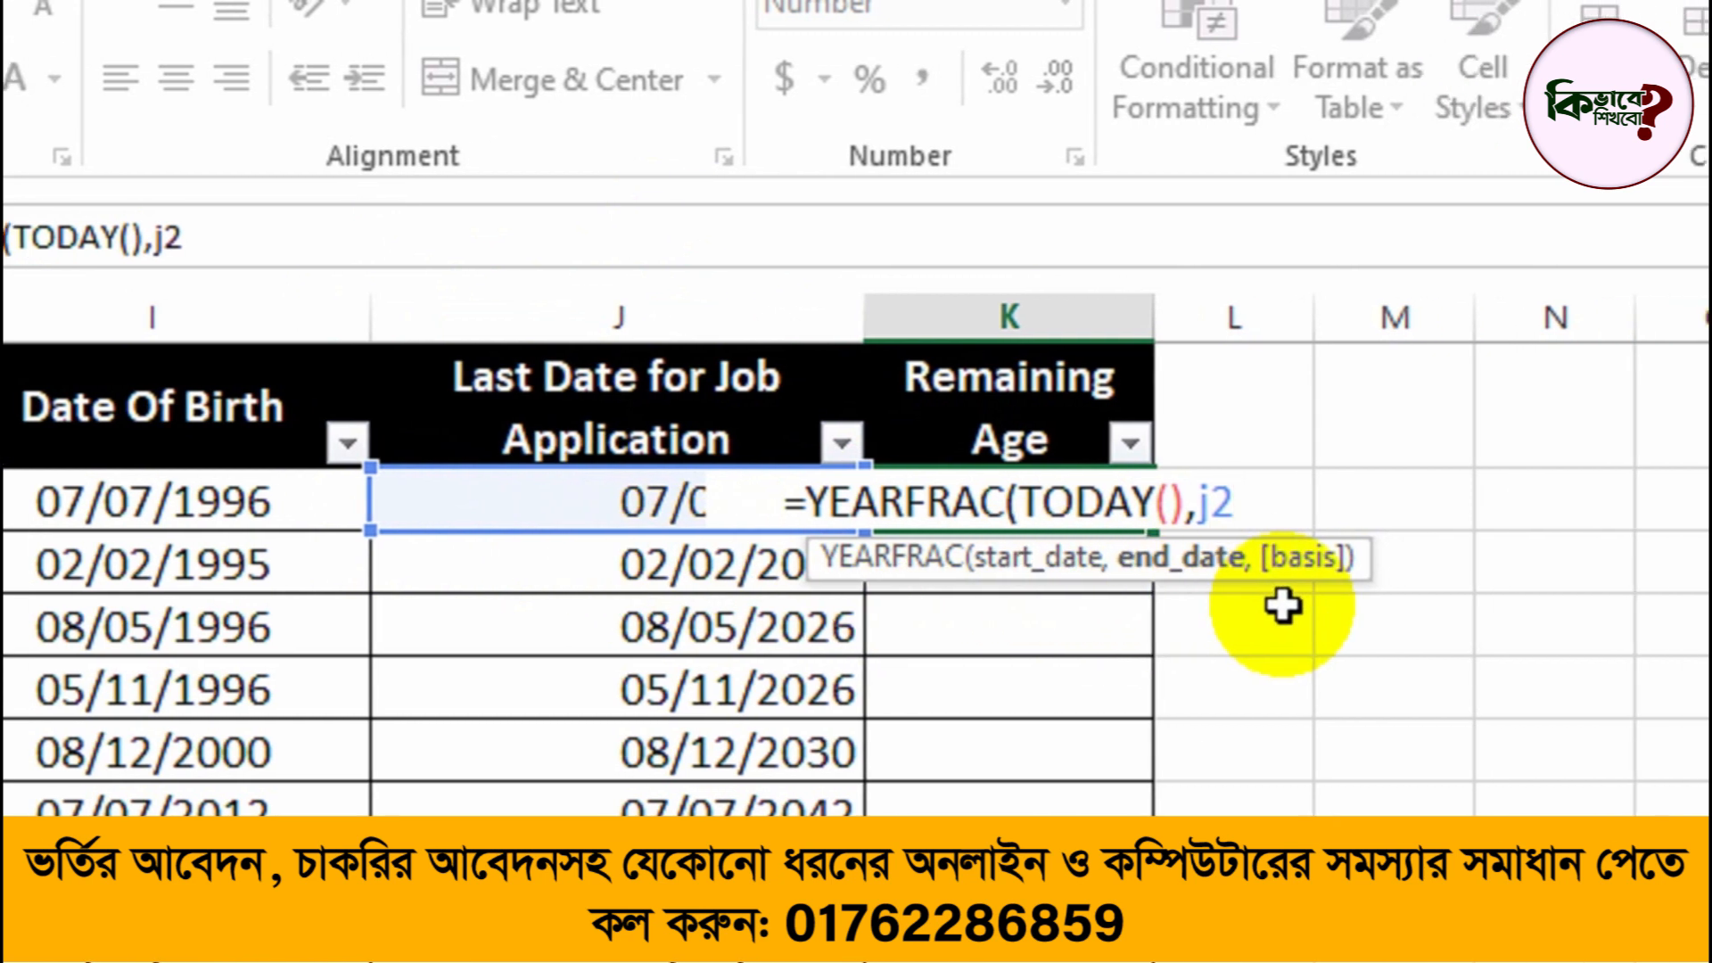
pyautogui.write(')')
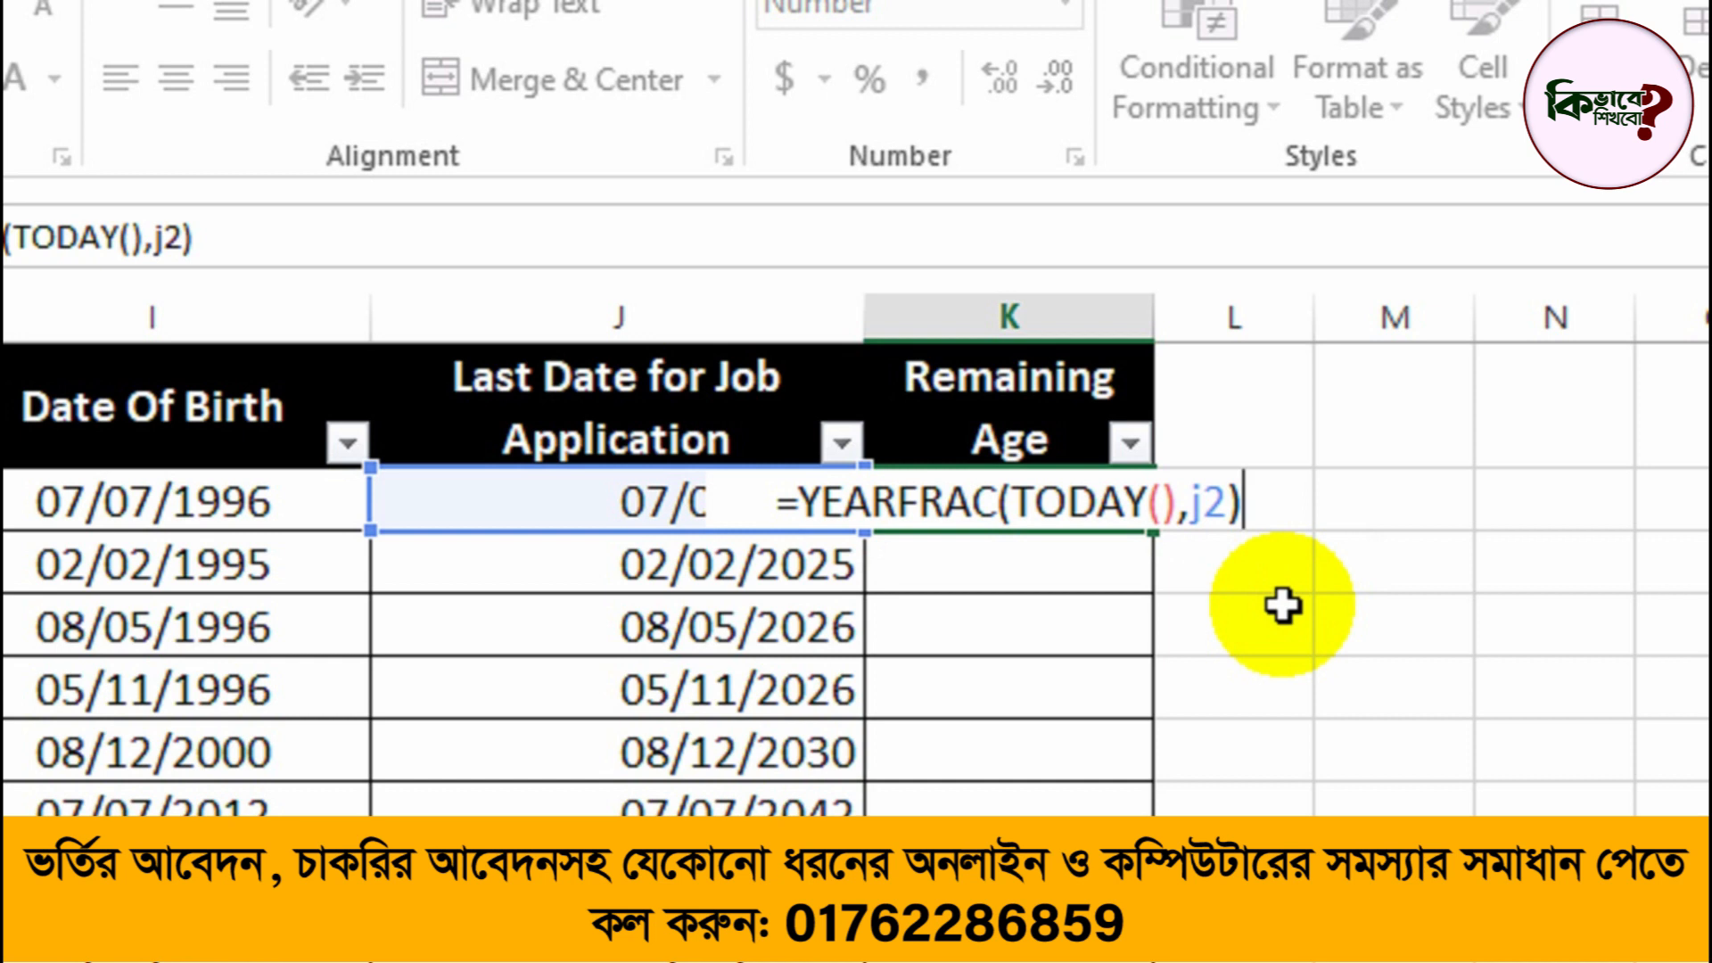
pyautogui.press('Return')
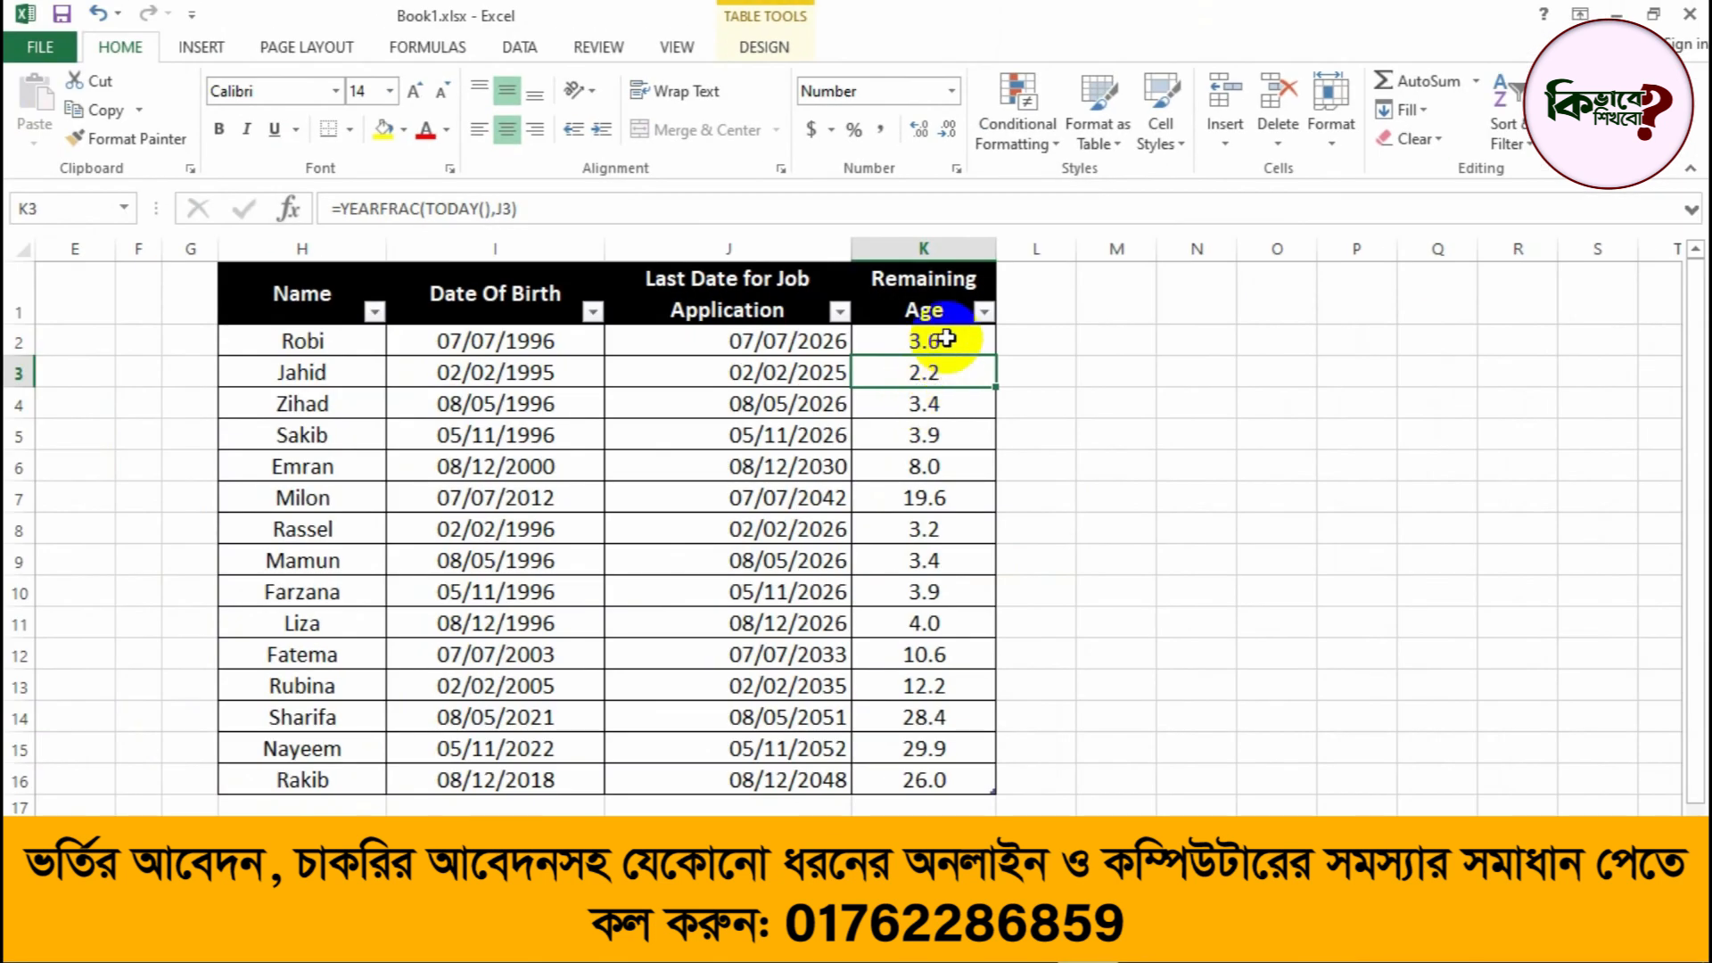
# Step: Review the Remaining Age results in K2 and K3, and check row 12's birth date, last application date and remaining age
pyautogui.click(943, 340)
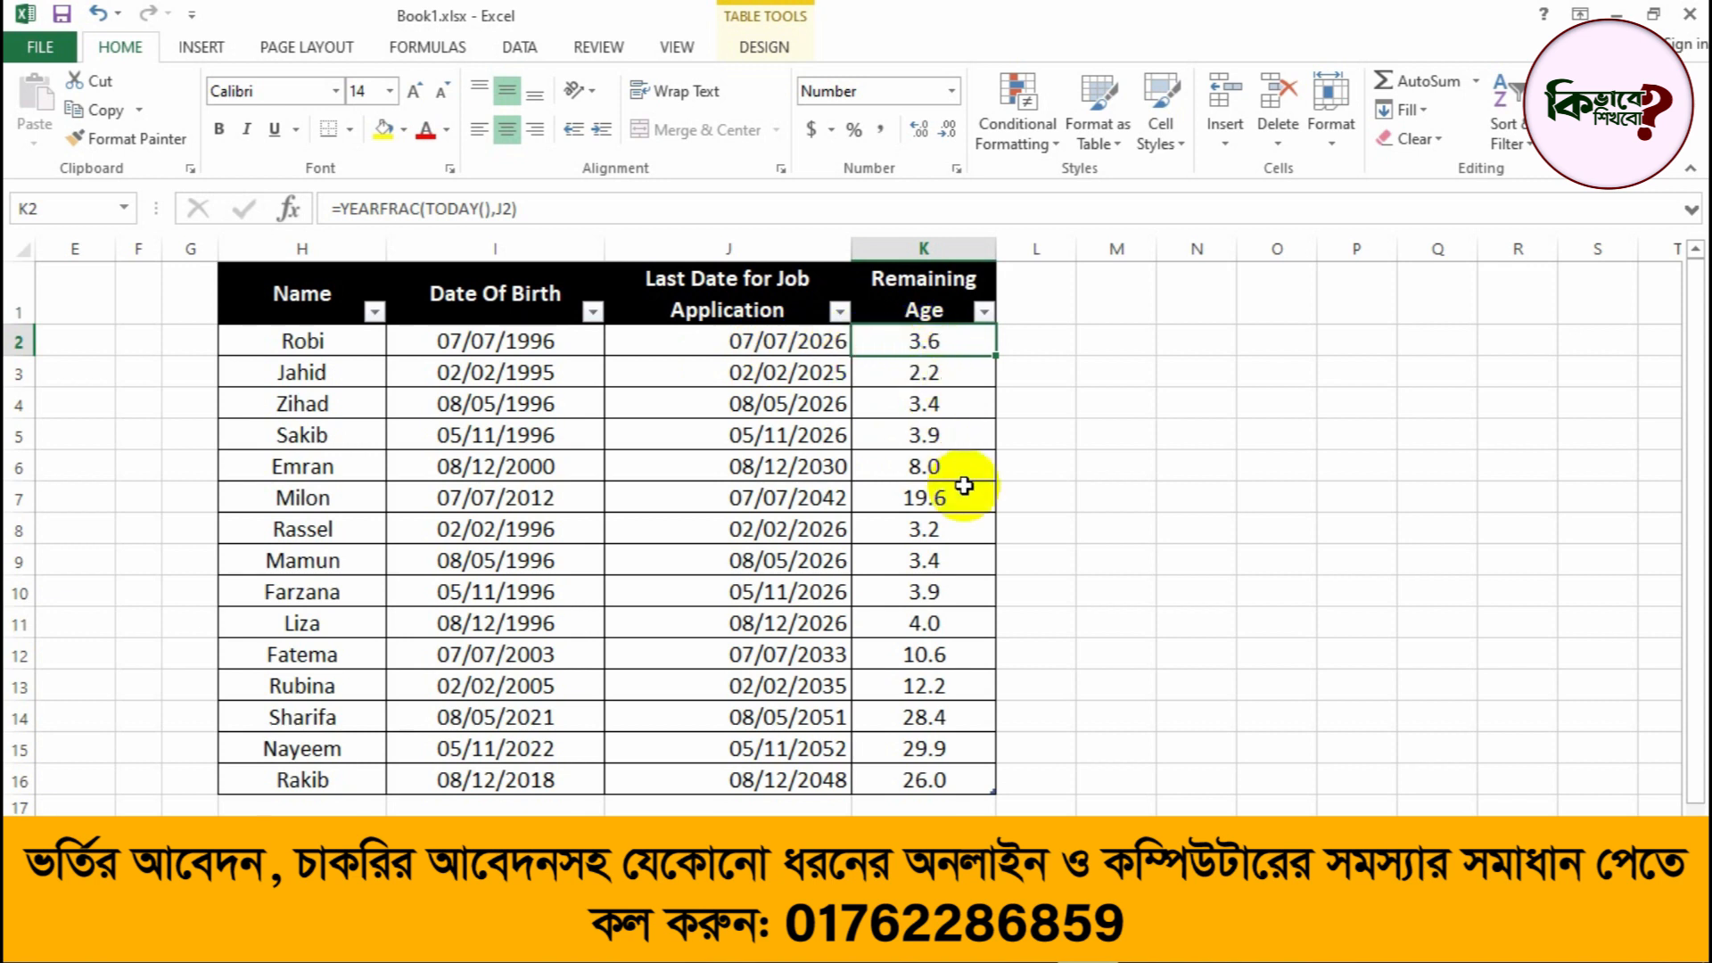
pyautogui.click(936, 375)
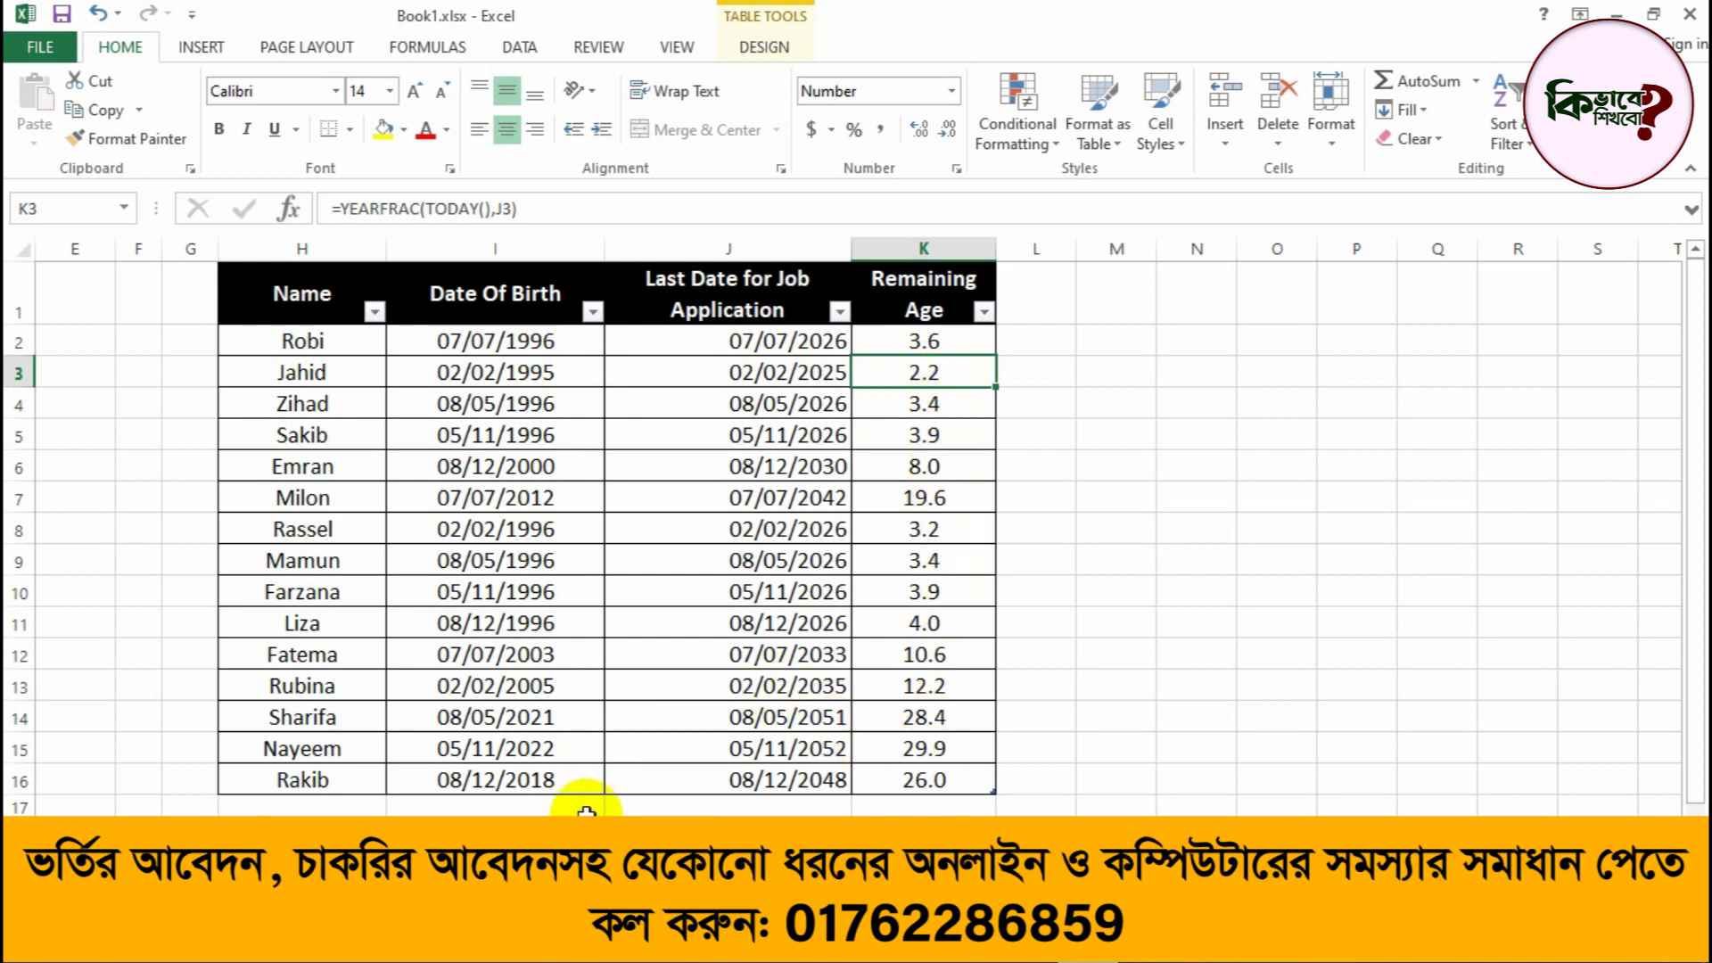
pyautogui.click(549, 691)
pyautogui.click(536, 655)
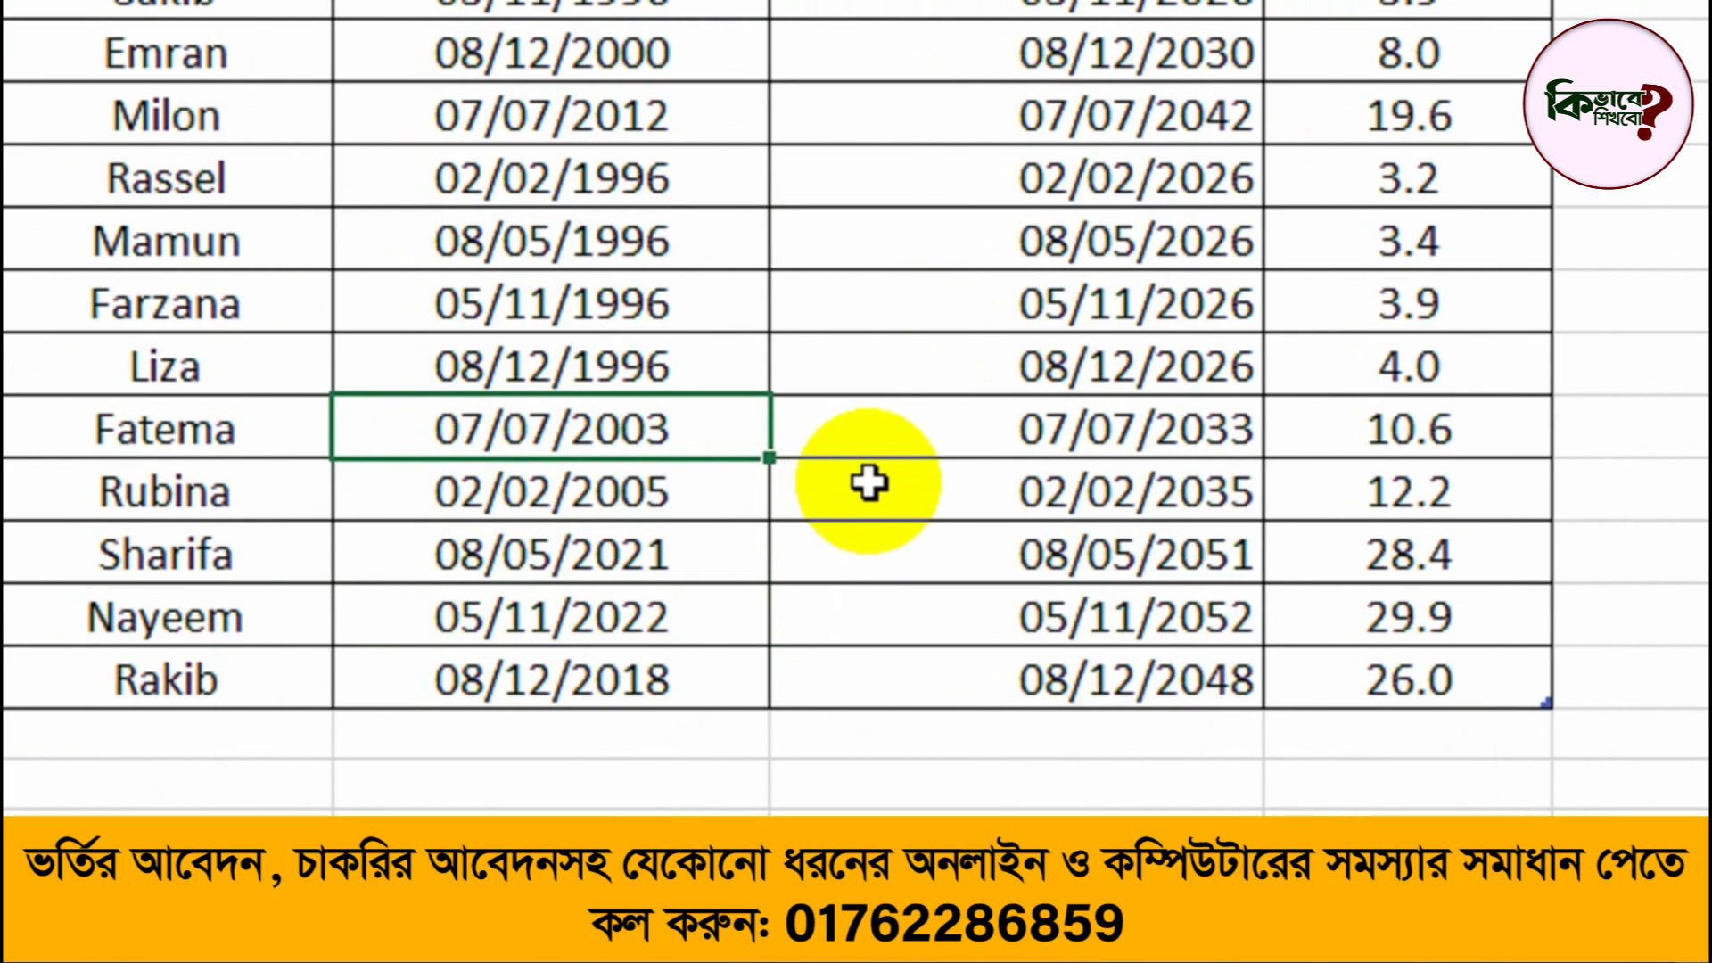
pyautogui.click(1153, 451)
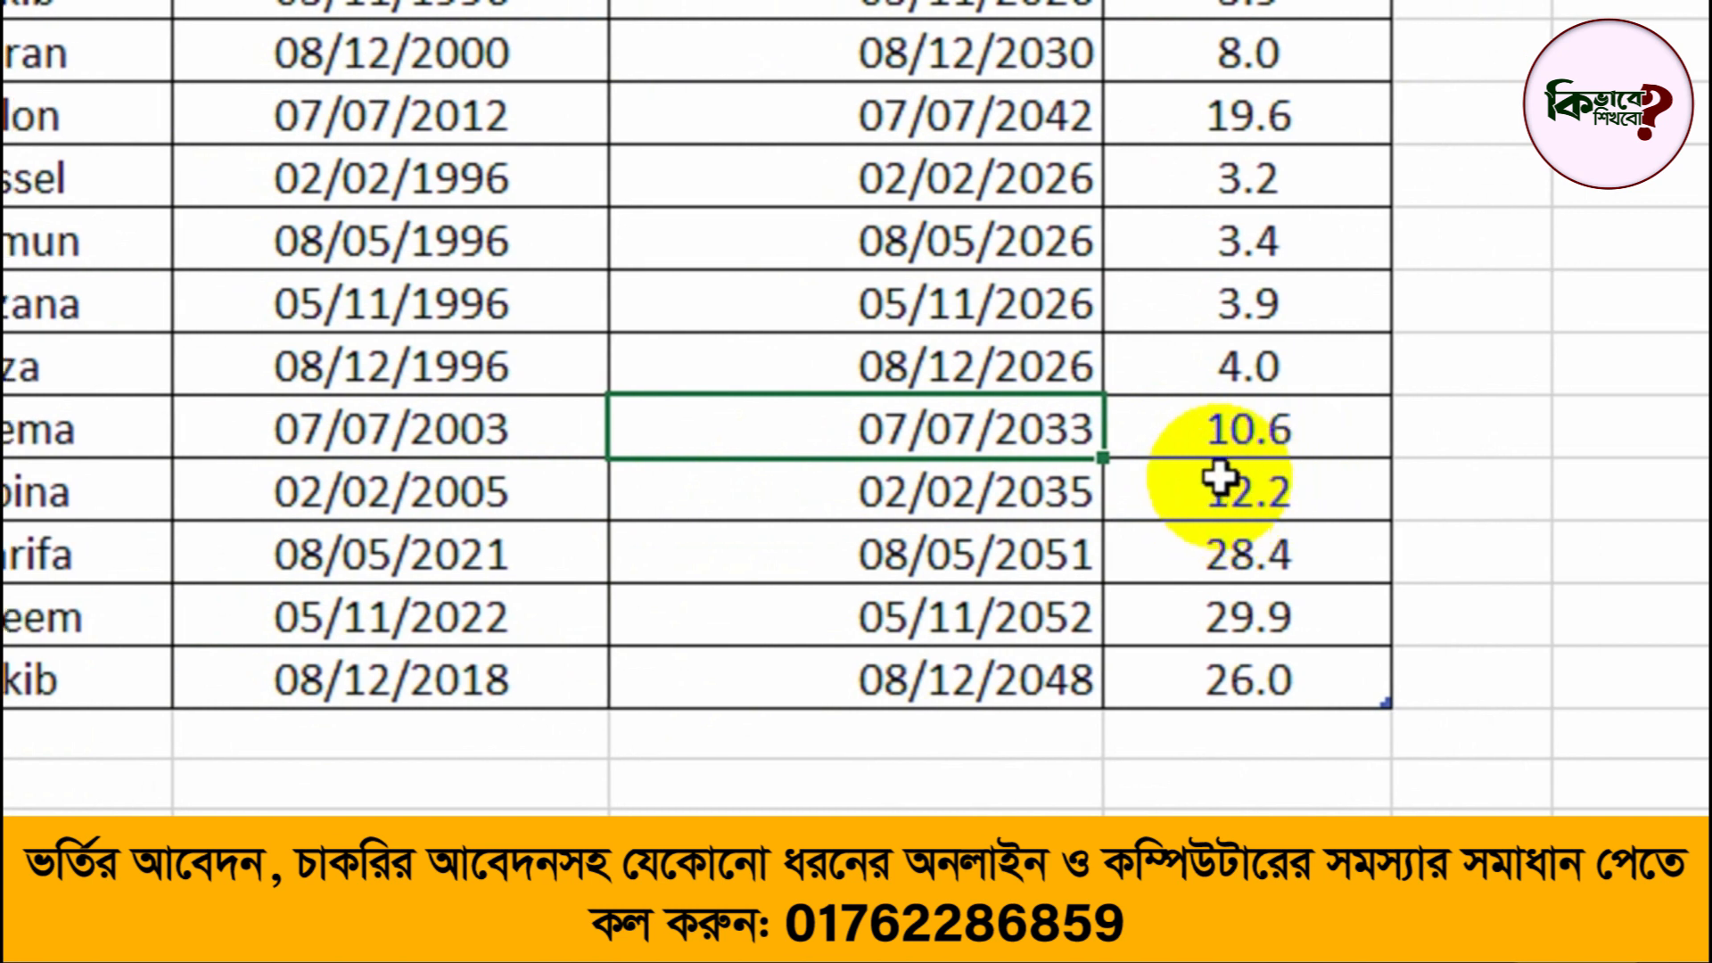
pyautogui.click(1267, 452)
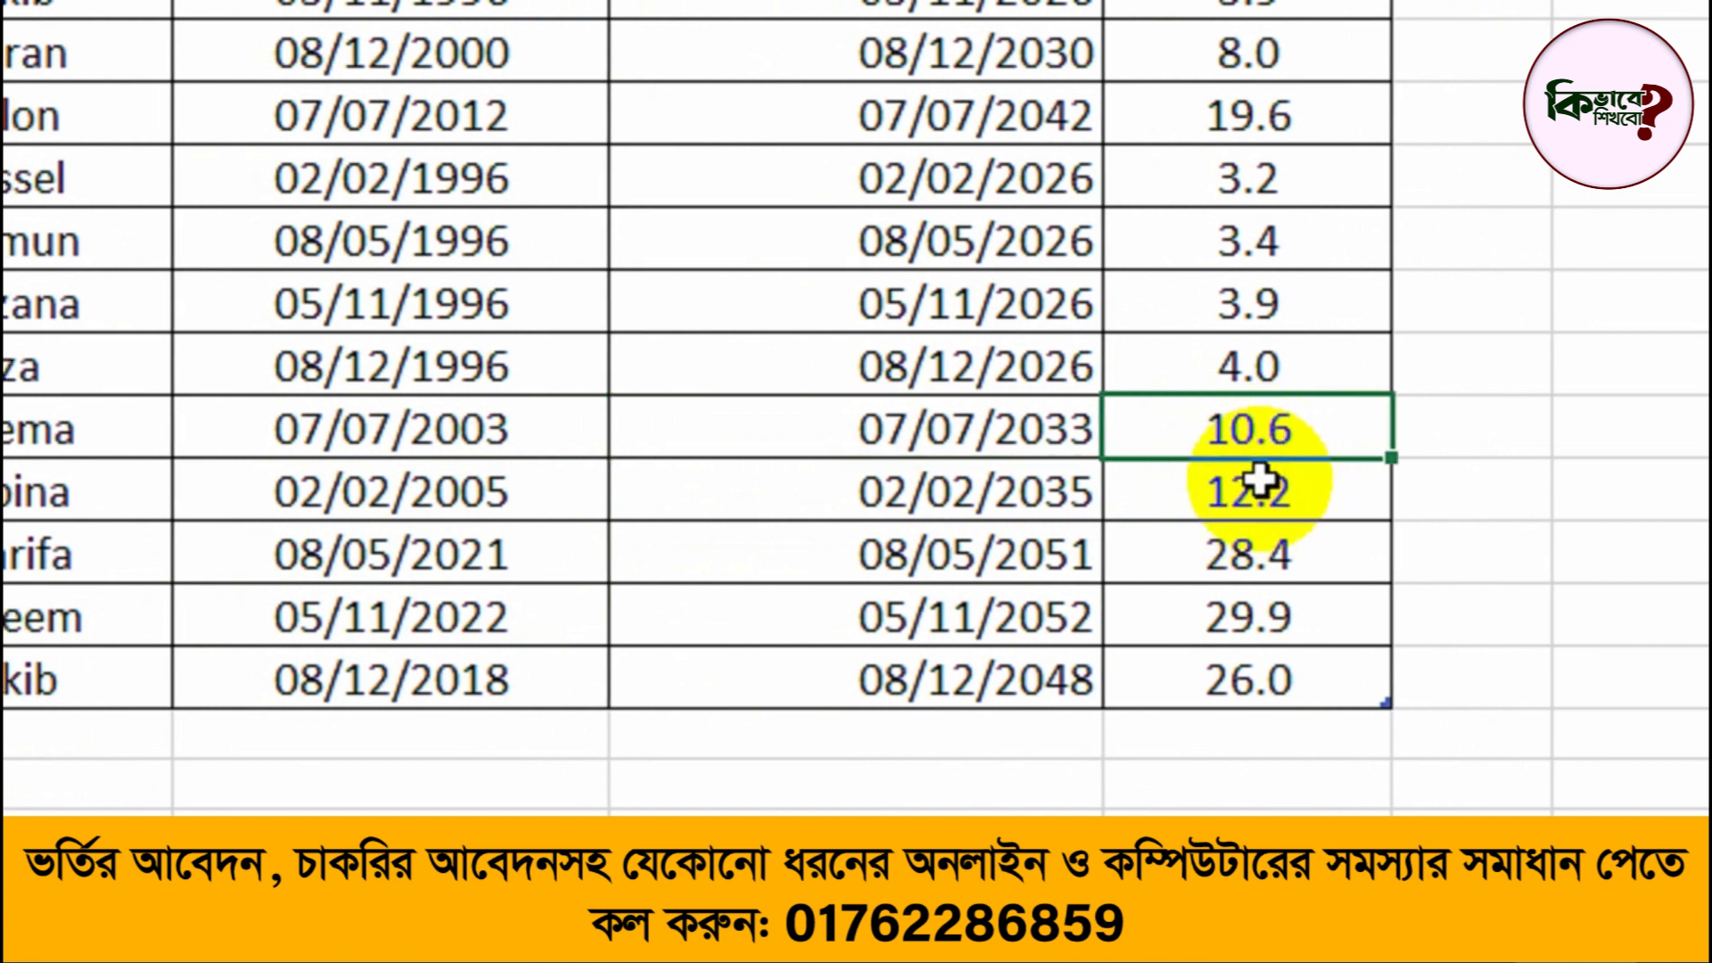